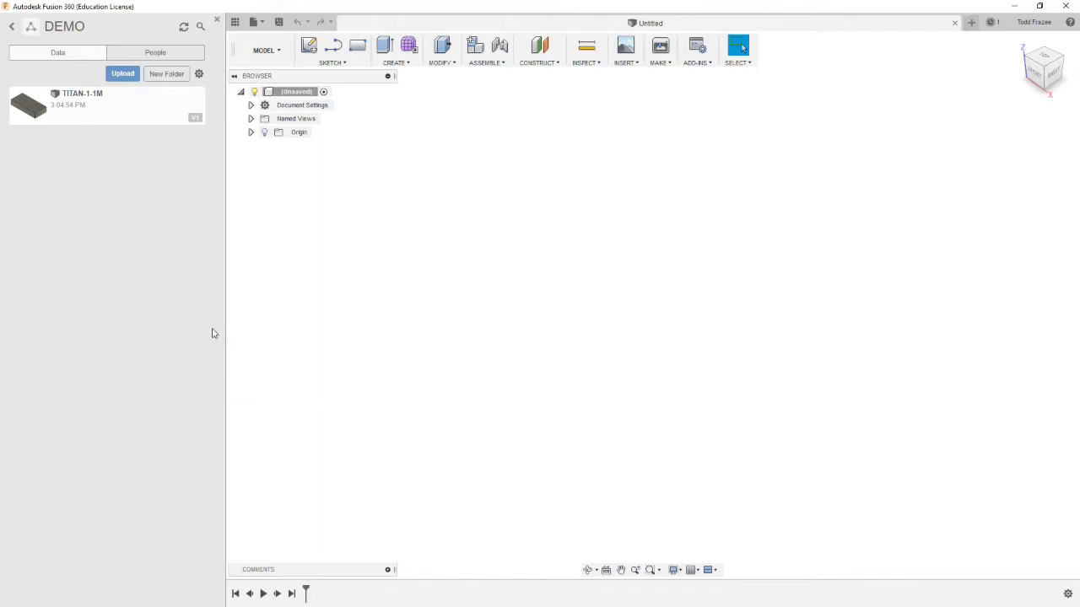
- Copy the TITAN-1-1M design into the same DEMO project
click(84, 99)
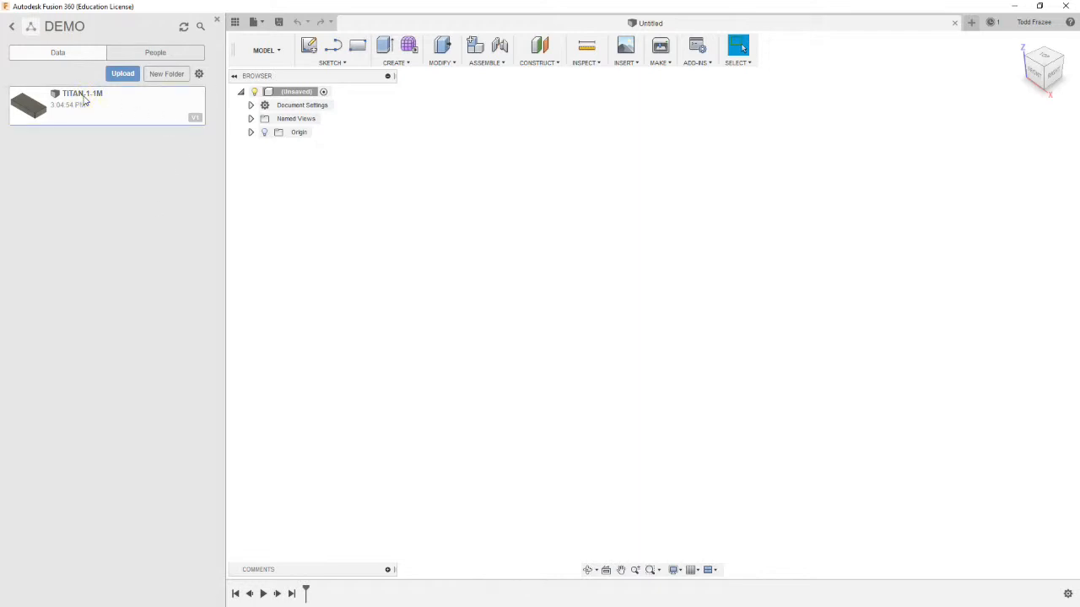
right_click(84, 99)
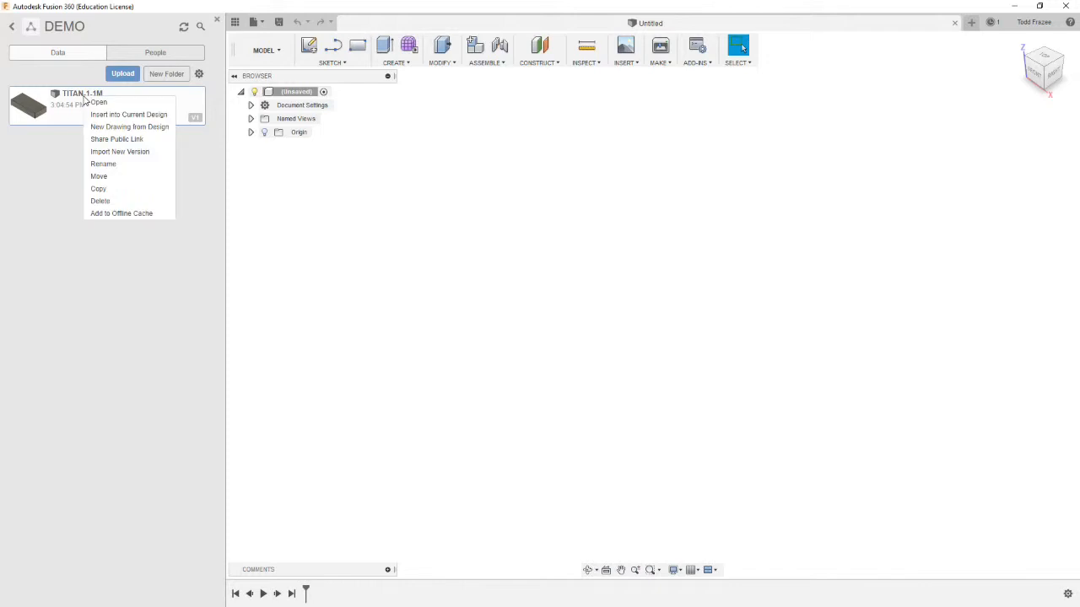
click(98, 189)
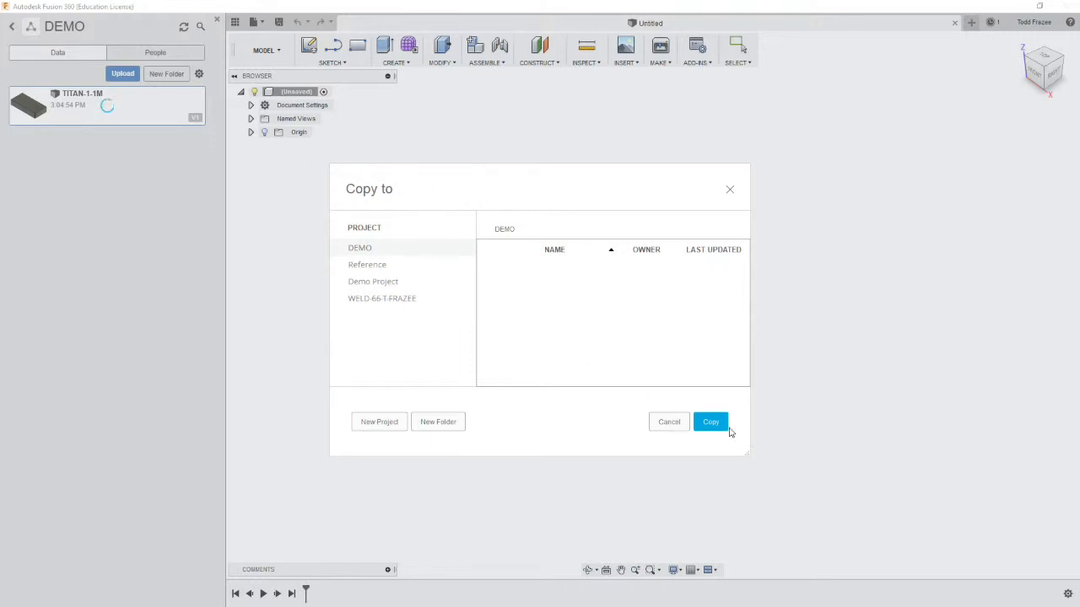
click(711, 422)
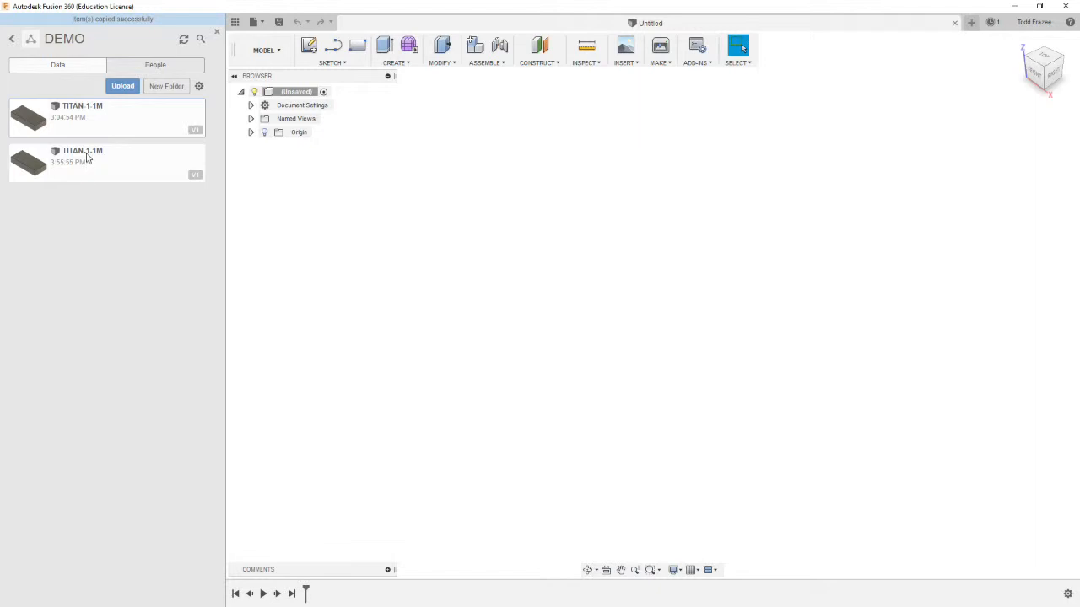
- Rename the copied design as TITAN-1-2M and open it
right_click(86, 154)
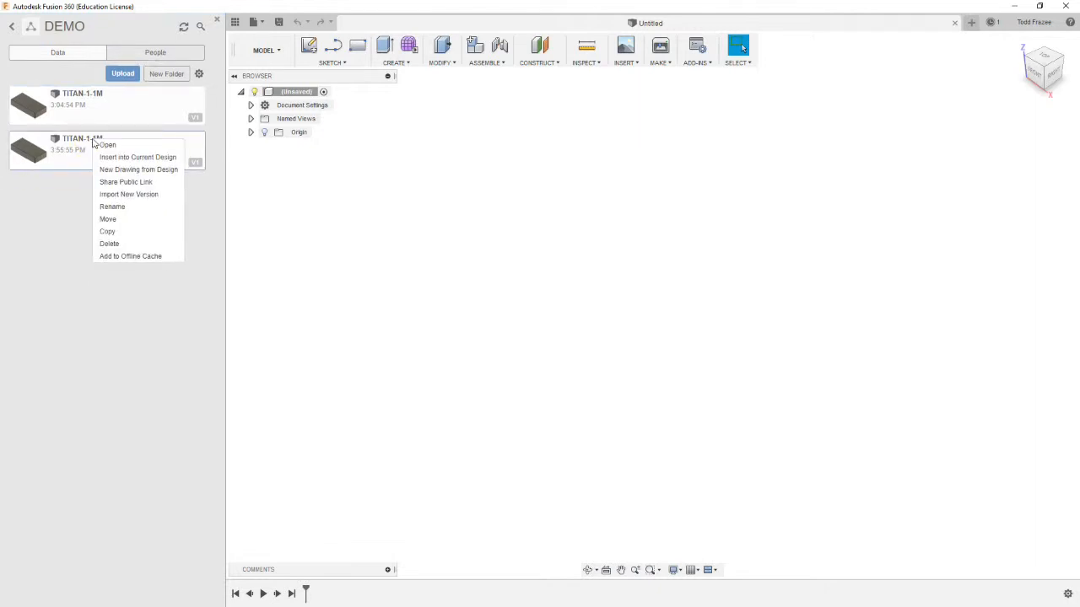
click(114, 207)
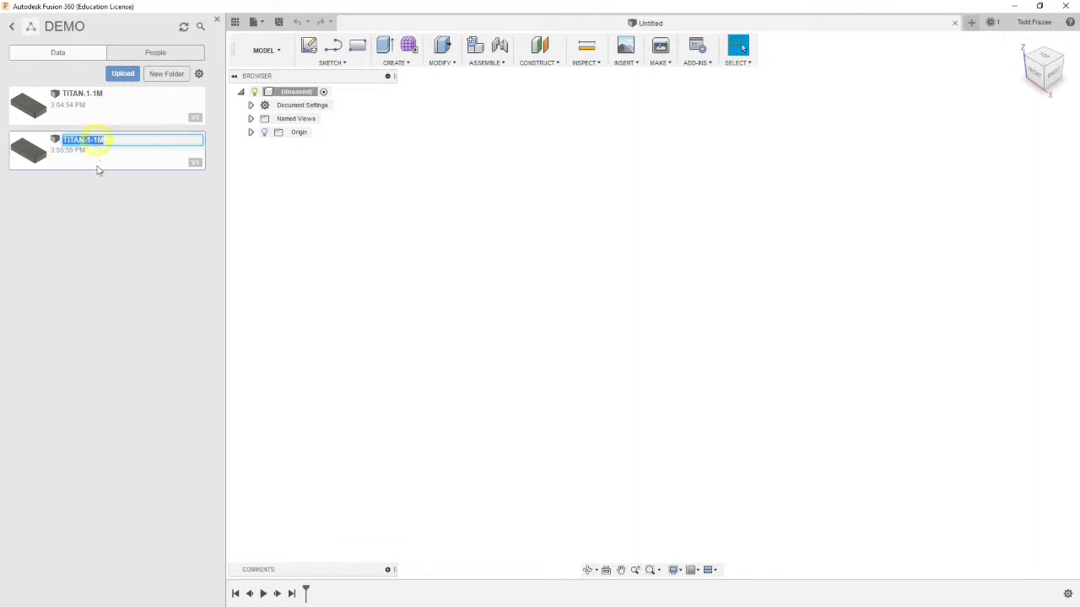
click(99, 140)
key(BackSpace)
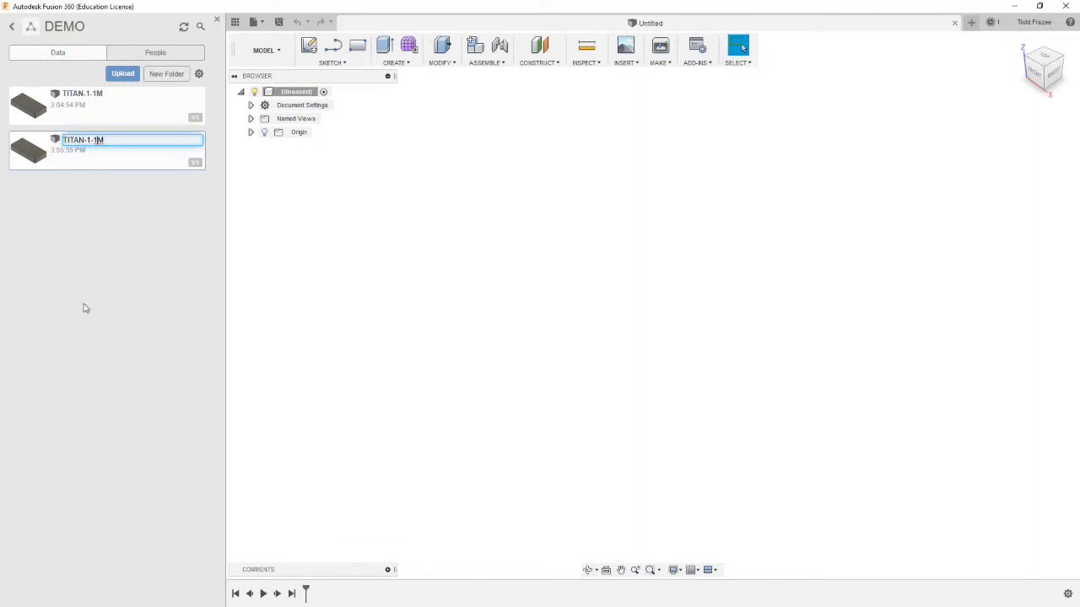
text(2)
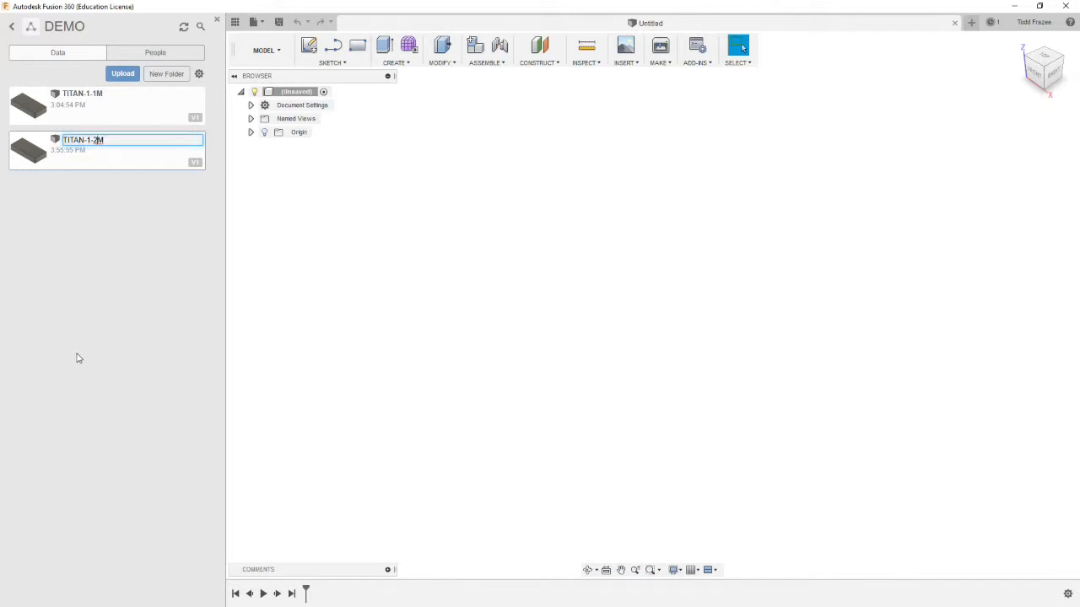
key(Return)
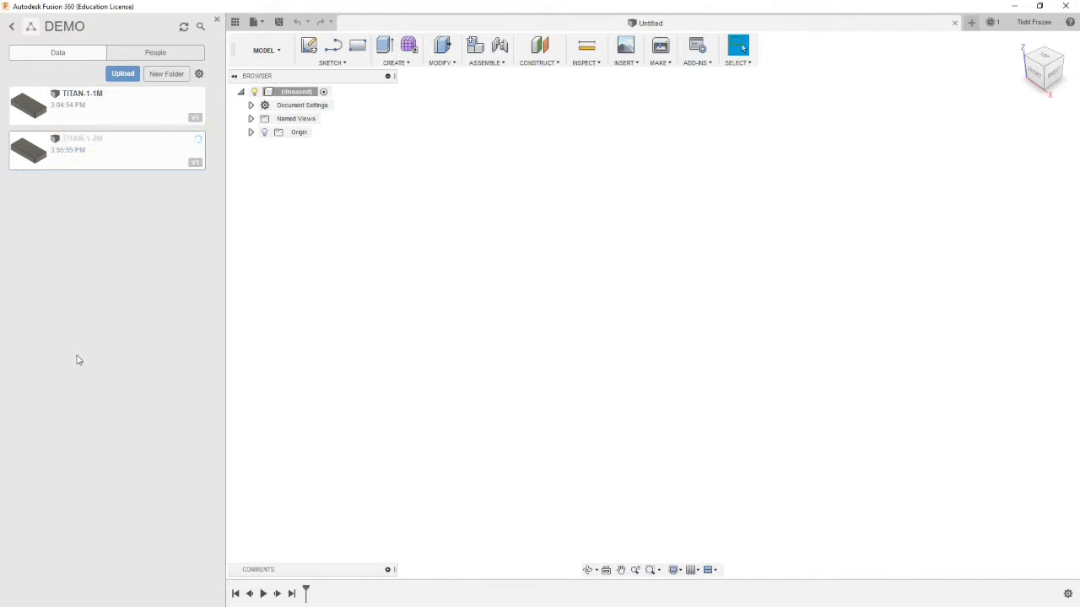
double_click(86, 145)
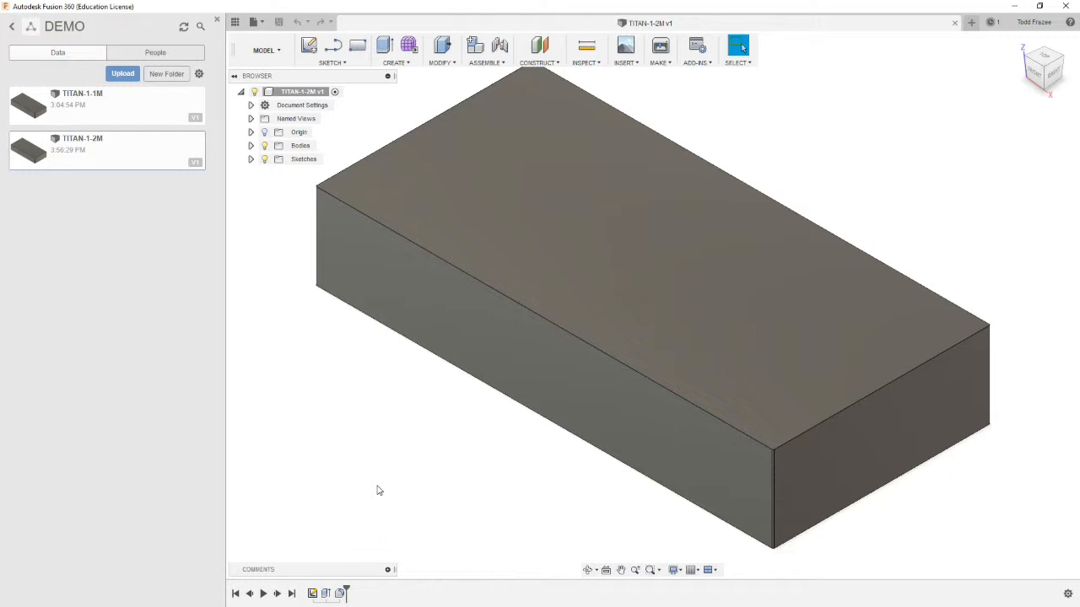
- Start a new sketch on the block's top face
scroll(443, 324, down, 3)
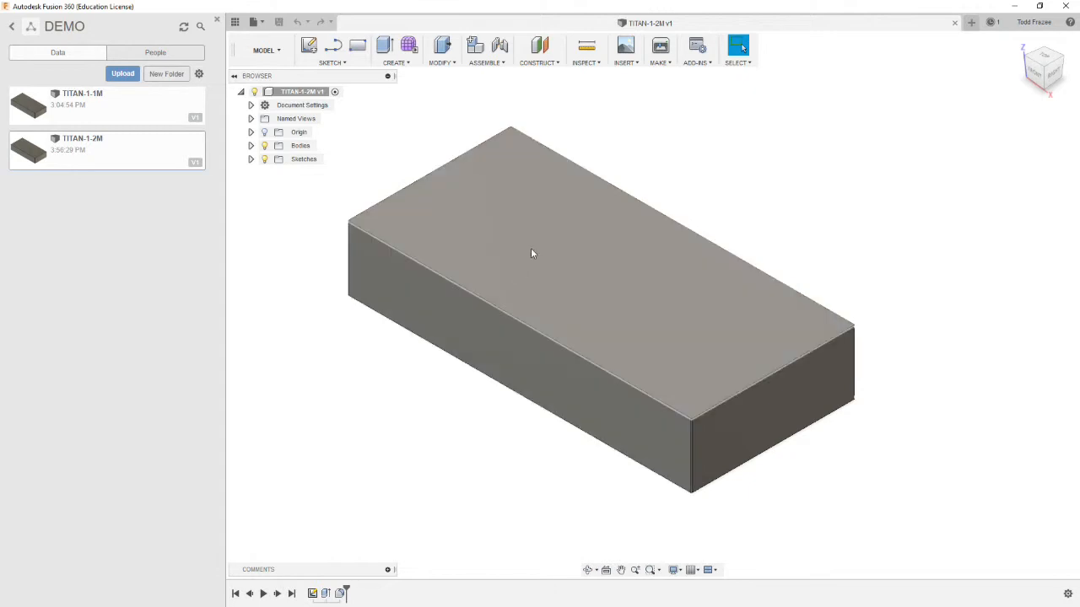
scroll(530, 253, down, 3)
scroll(756, 196, up, 2)
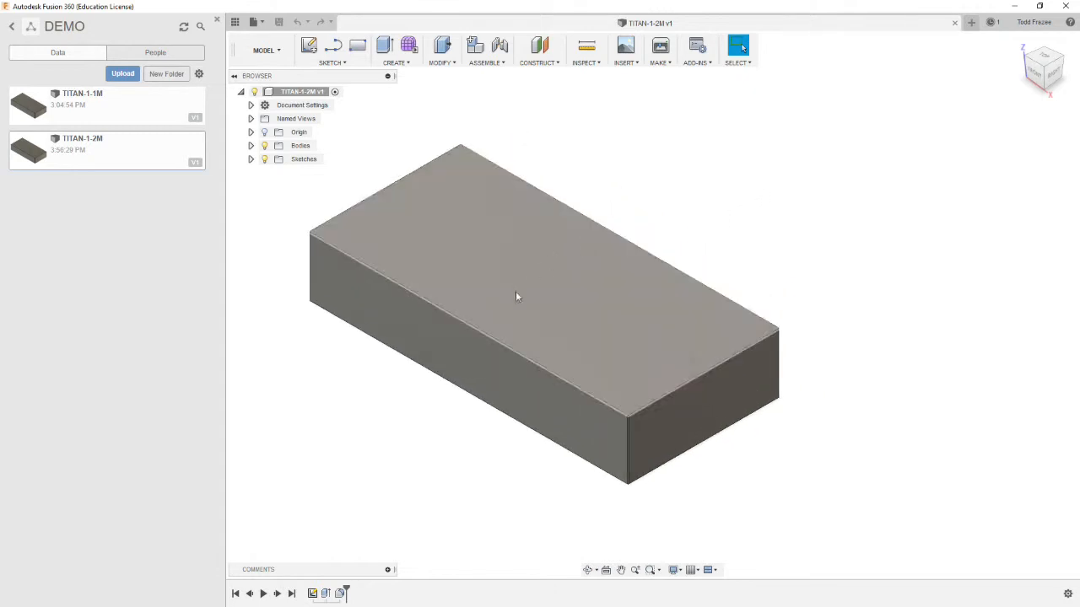
shift+middle_drag(353, 406, 373, 405)
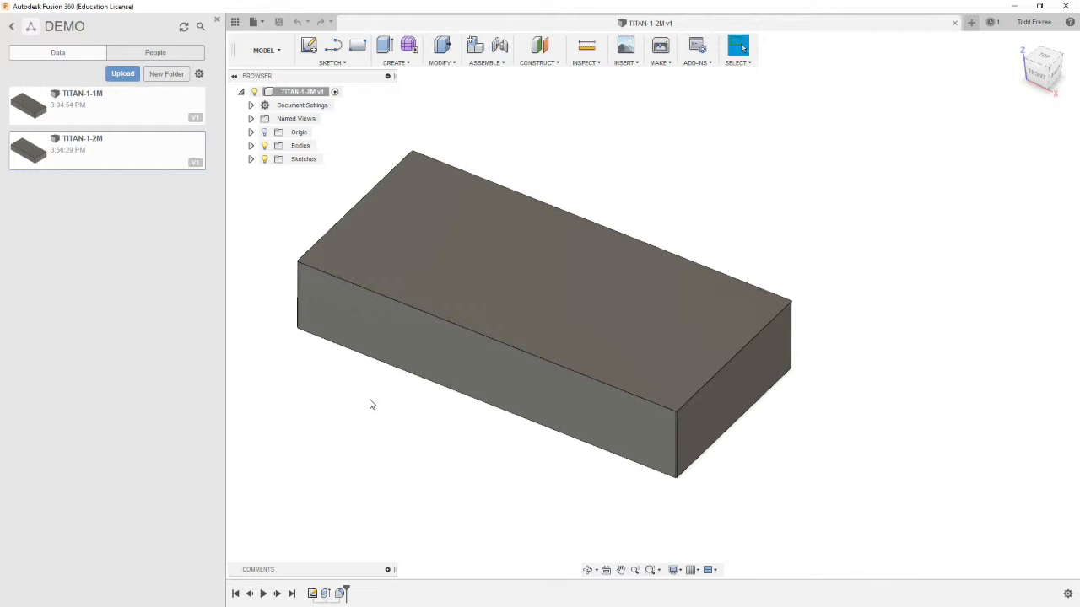
mouse_move(407, 419)
shift+middle_down()
mouse_move(422, 402)
mouse_move(424, 417)
shift+middle_up()
scroll(371, 421, down, 3)
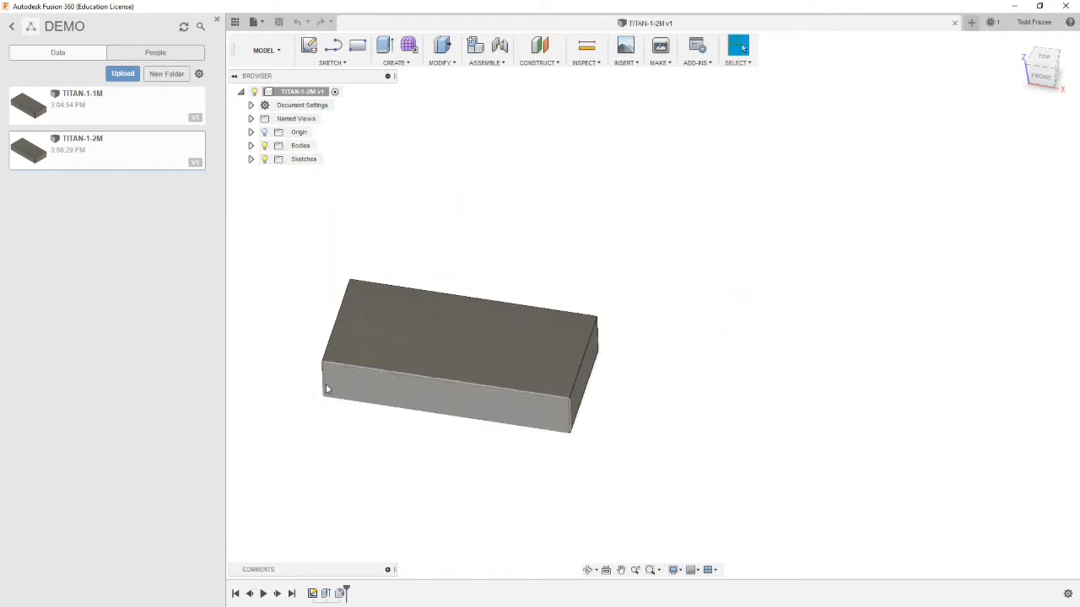
scroll(307, 299, up, 4)
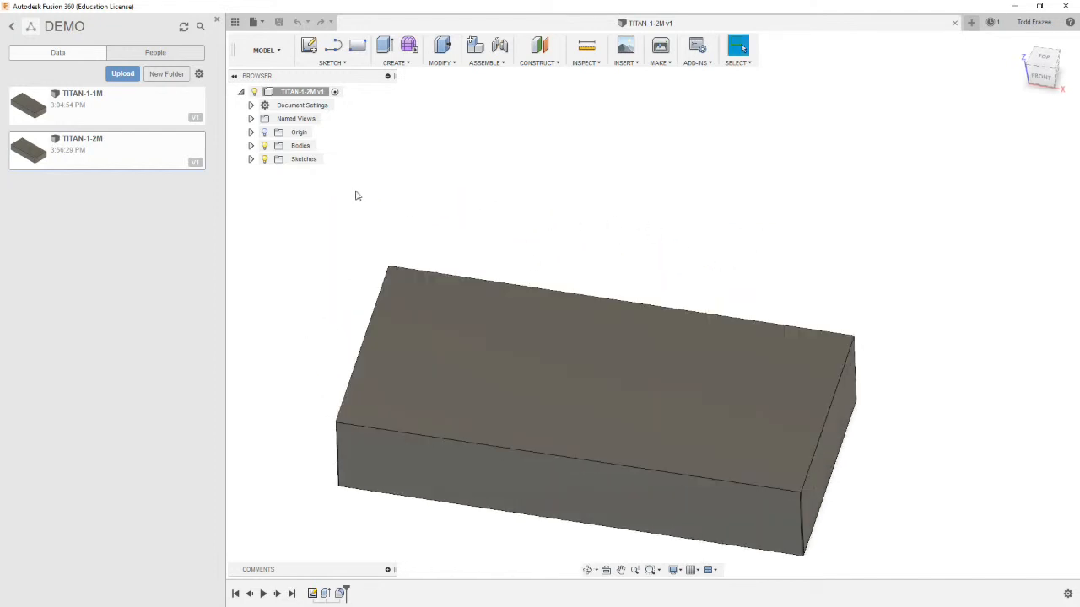
click(309, 46)
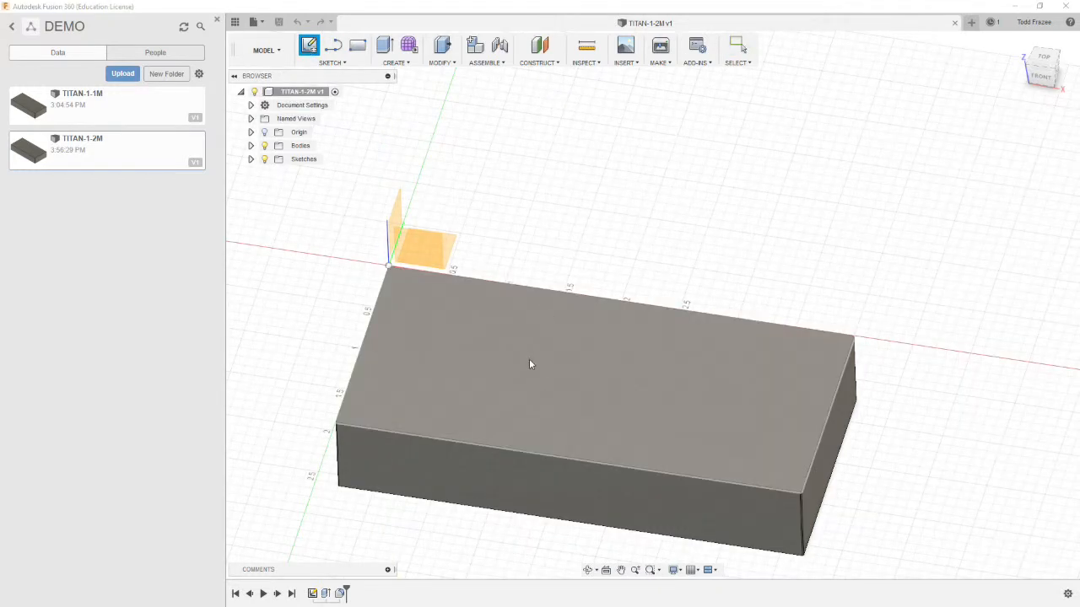
click(722, 410)
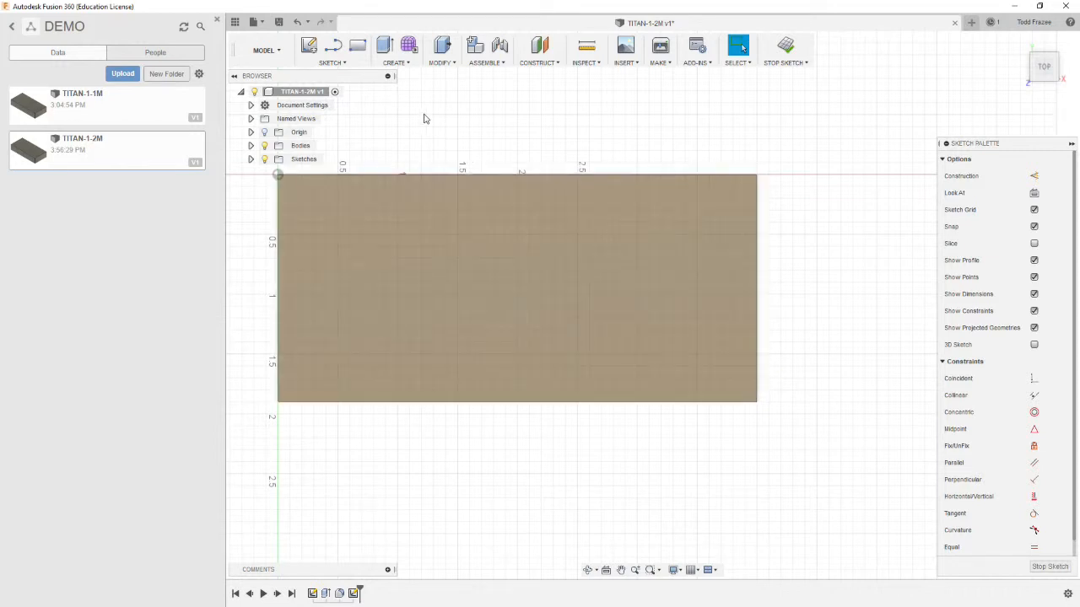
- Place seven sketch points on the top face: one near each corner and three spread across the upper half of the interior
click(344, 63)
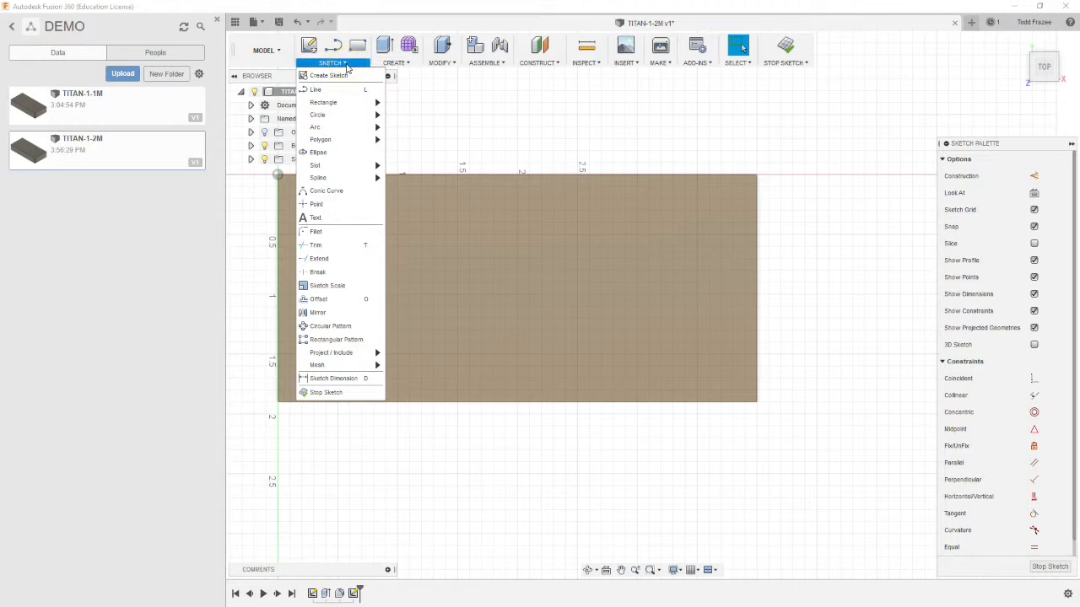
click(315, 205)
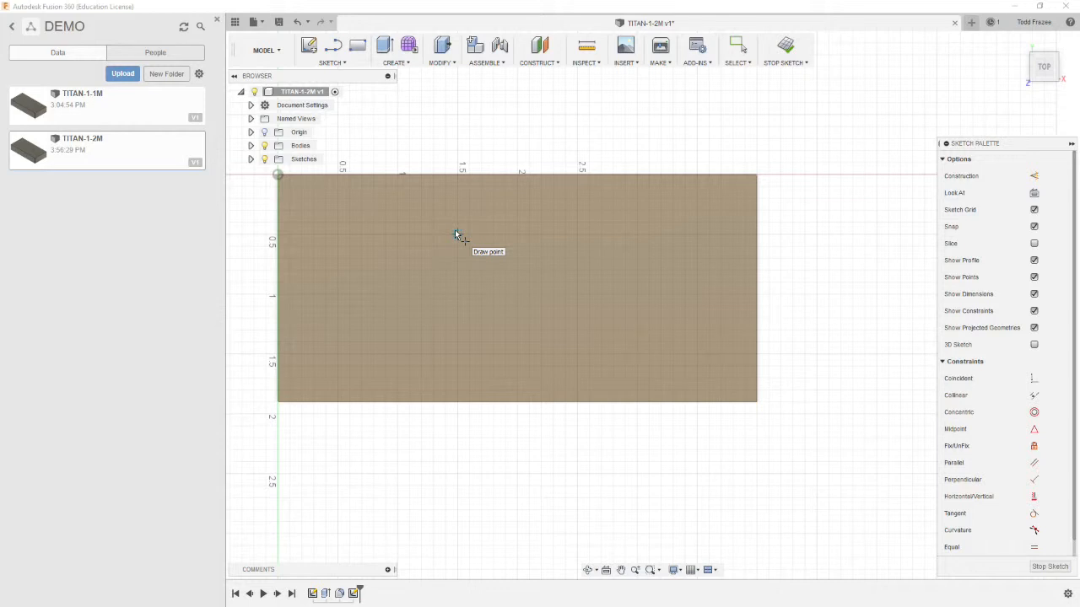
click(400, 242)
click(299, 191)
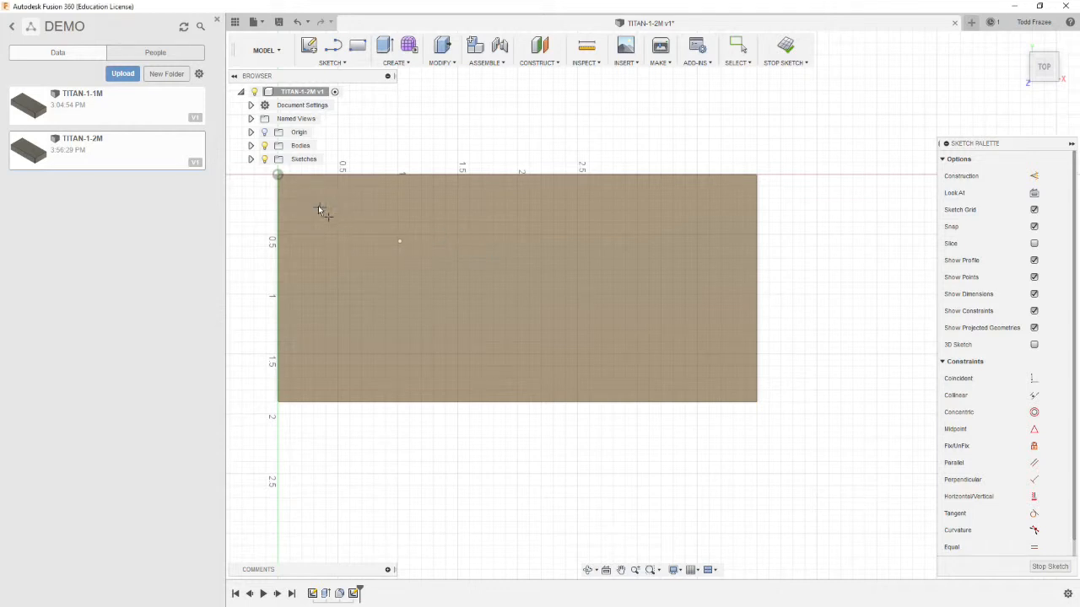
click(301, 198)
click(307, 374)
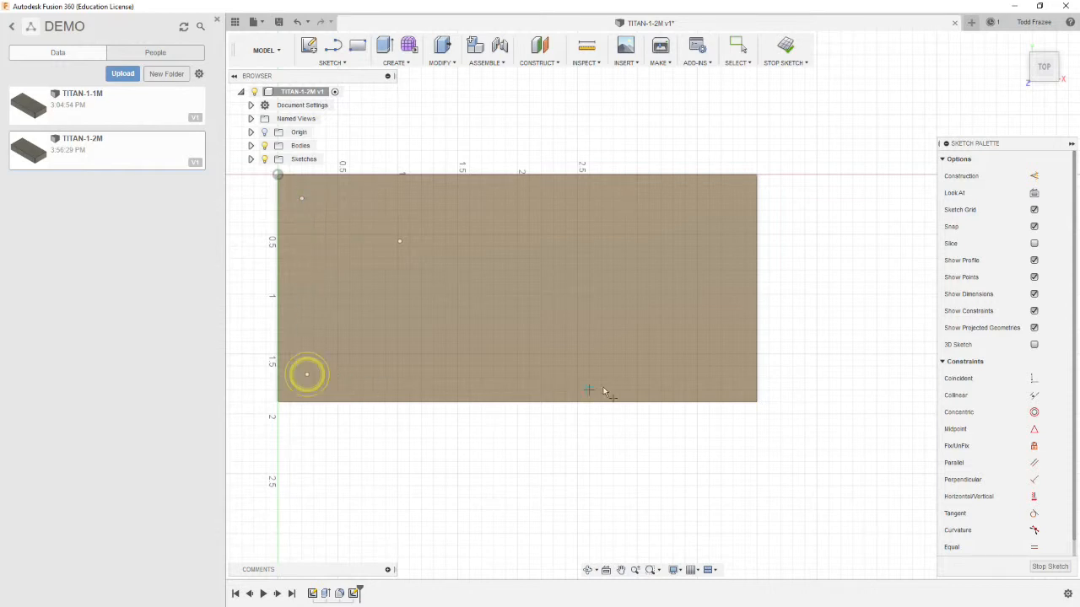
click(724, 381)
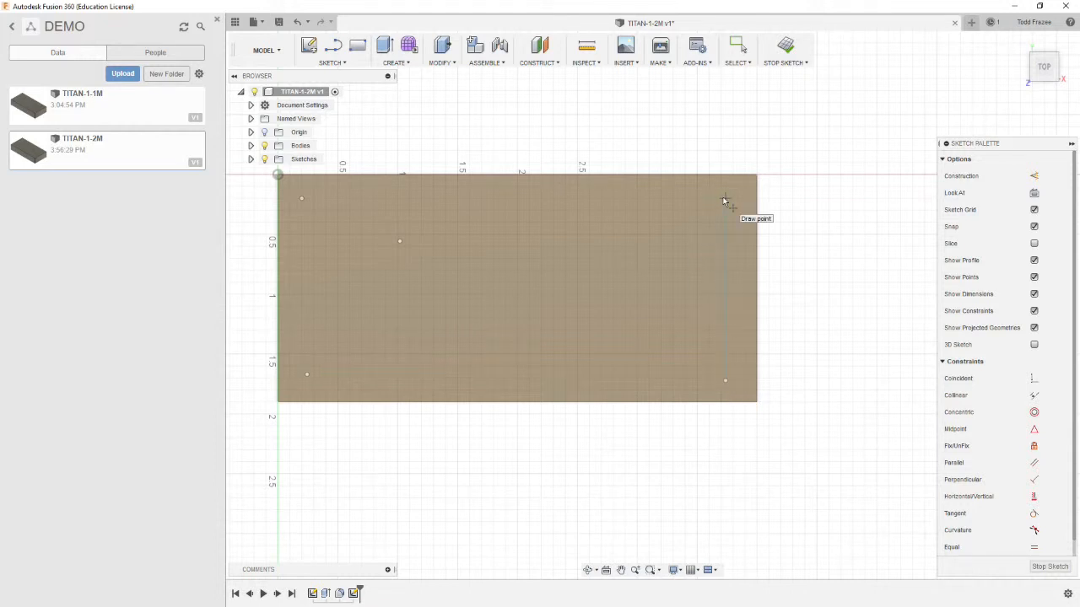
click(725, 198)
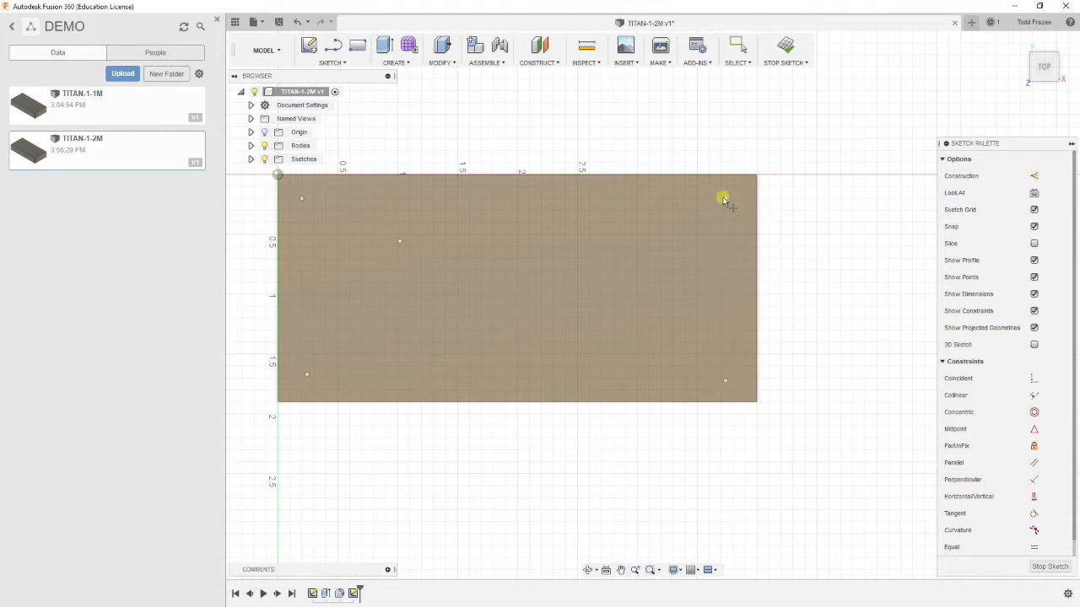
click(603, 229)
click(508, 266)
click(344, 64)
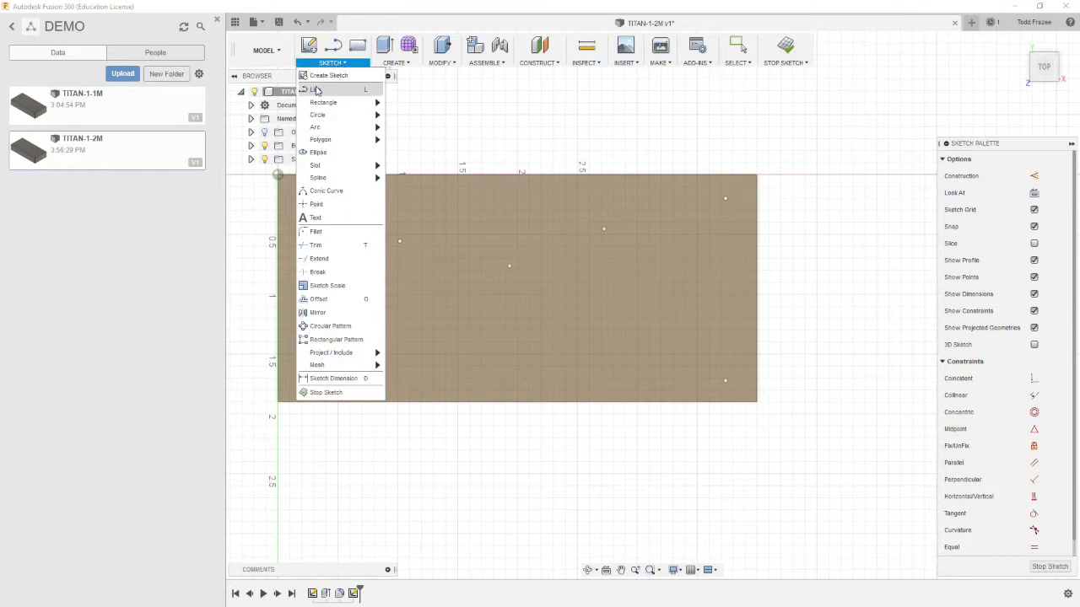
click(316, 89)
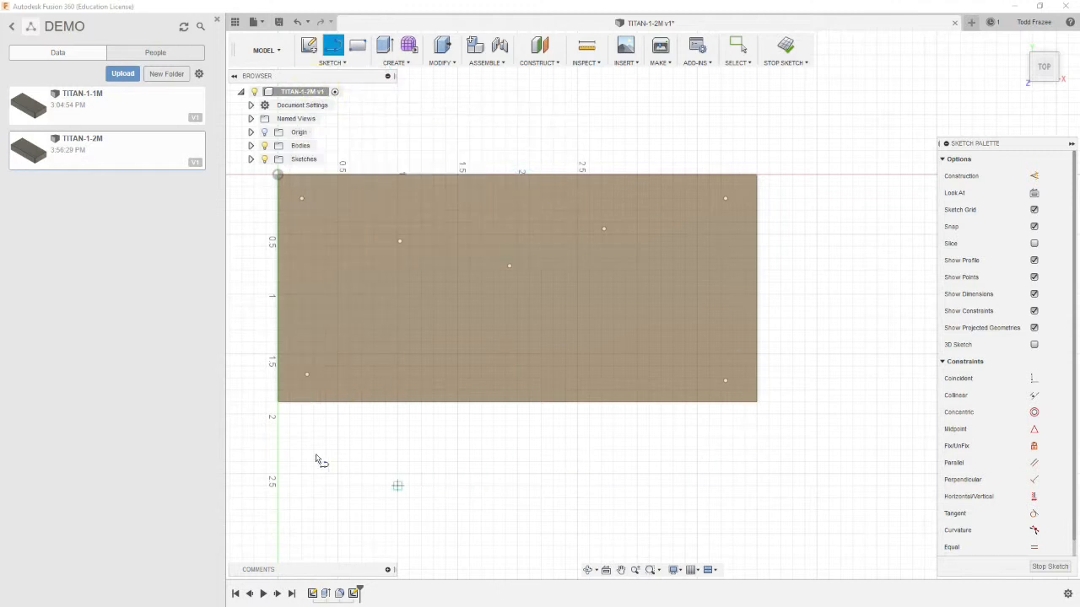
key(Escape)
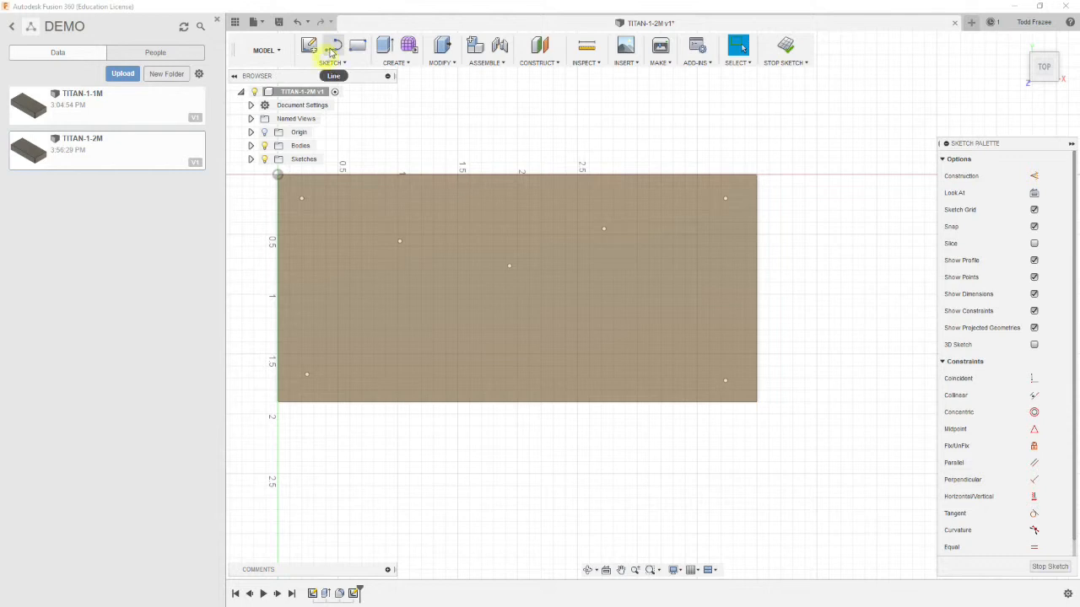
- Draw four connected lines through the four corner points to form a closed outline just inside the block's edges
click(331, 47)
click(301, 199)
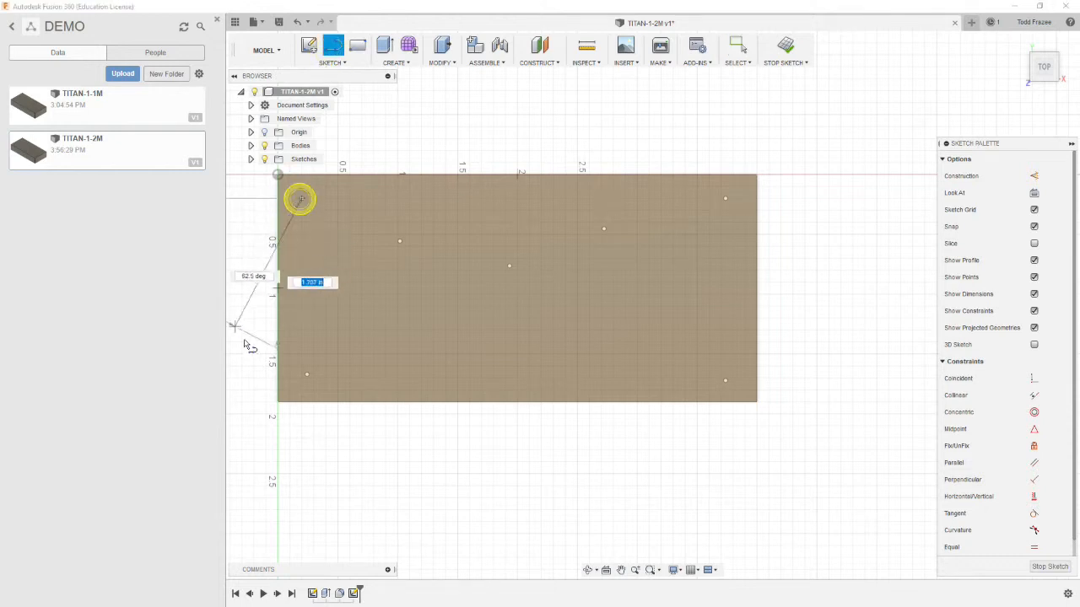
click(307, 379)
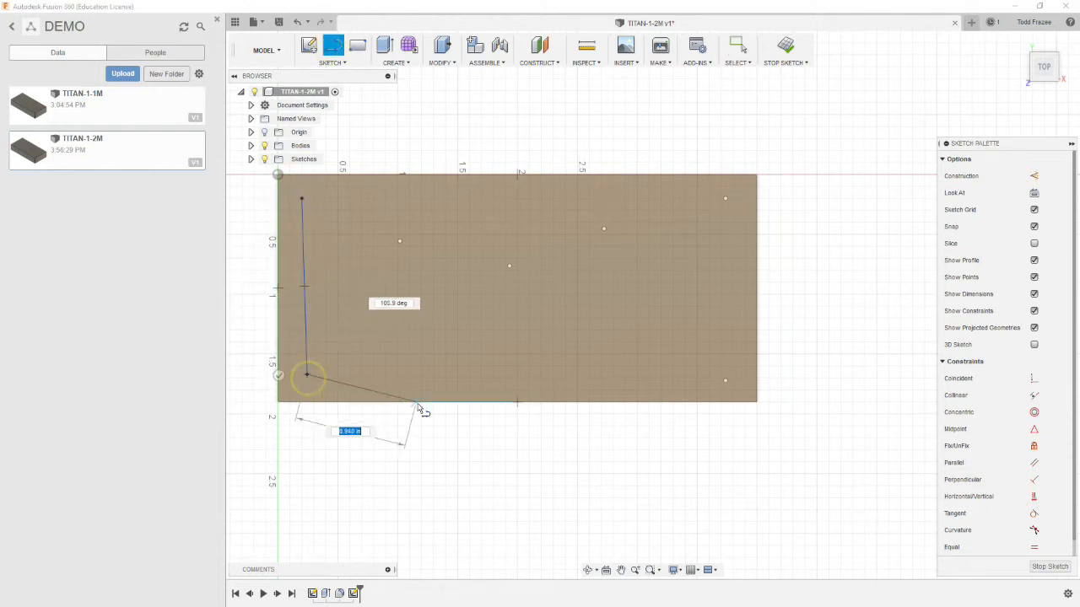
click(724, 382)
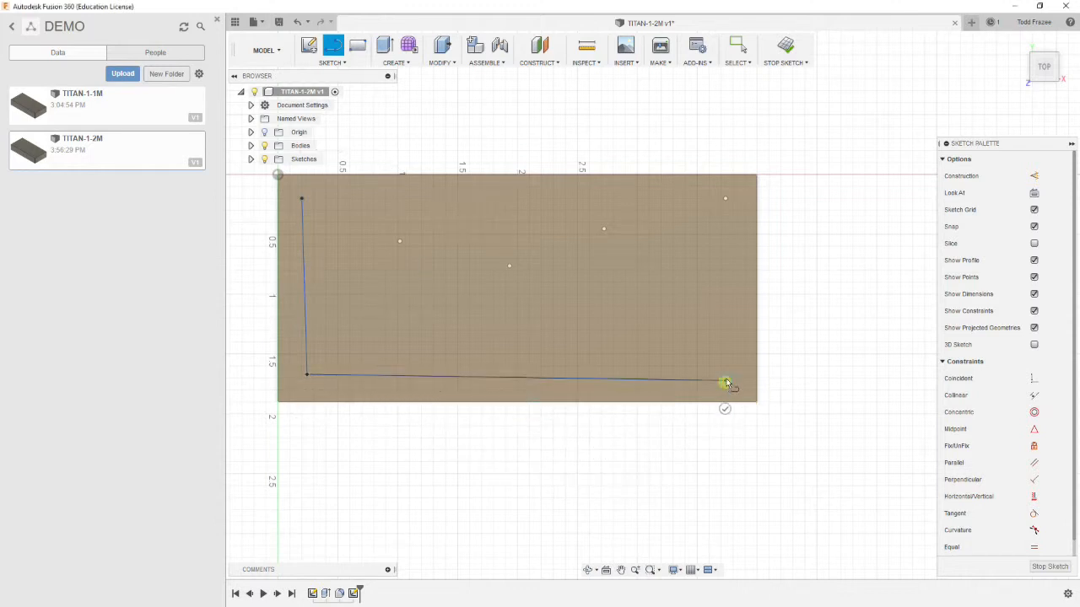
click(724, 199)
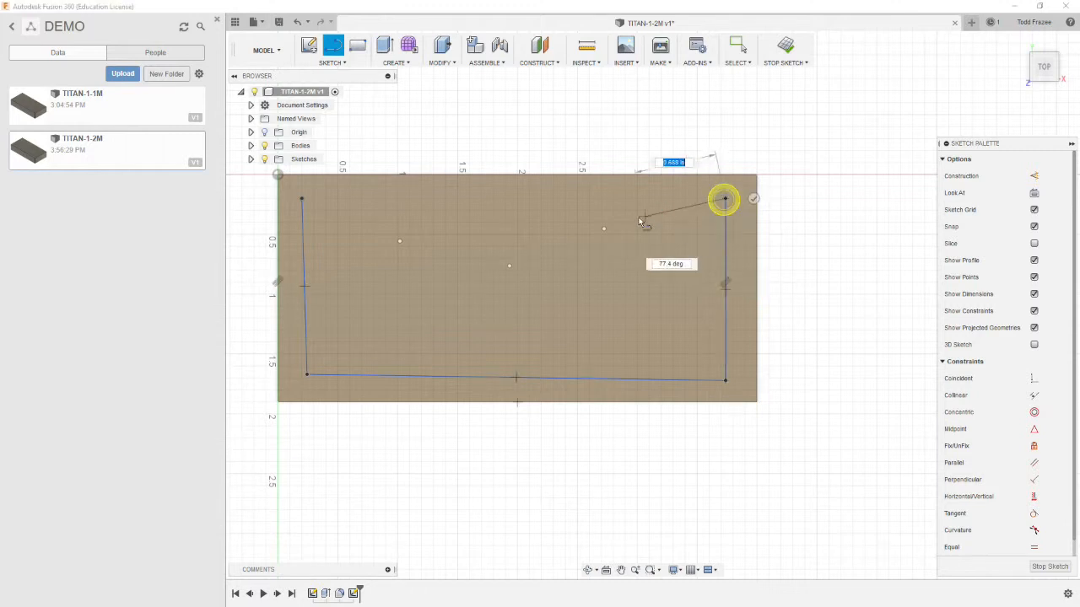
click(303, 200)
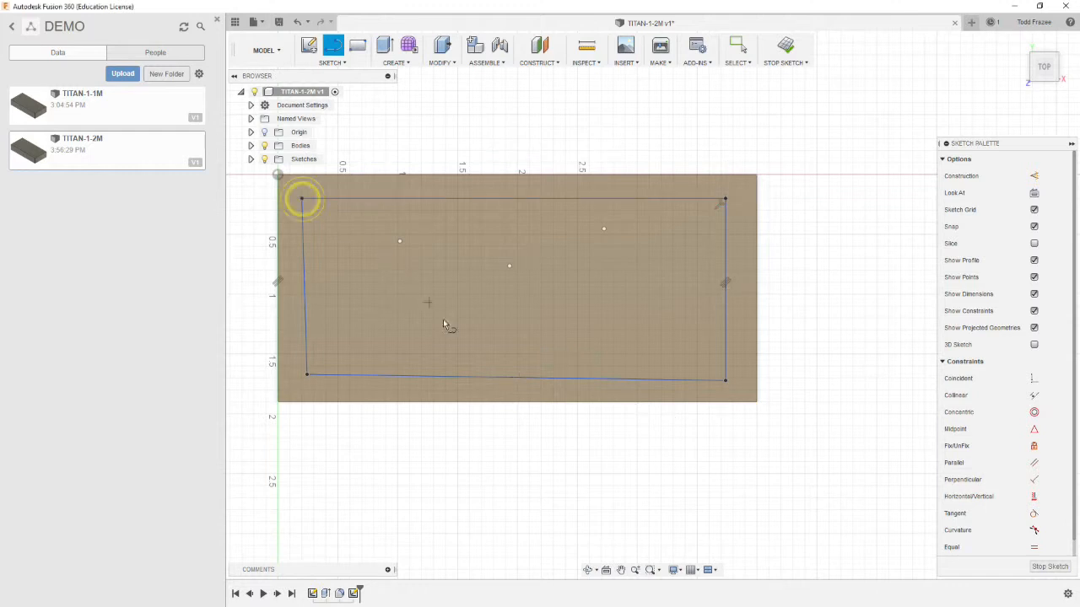
right_click(828, 223)
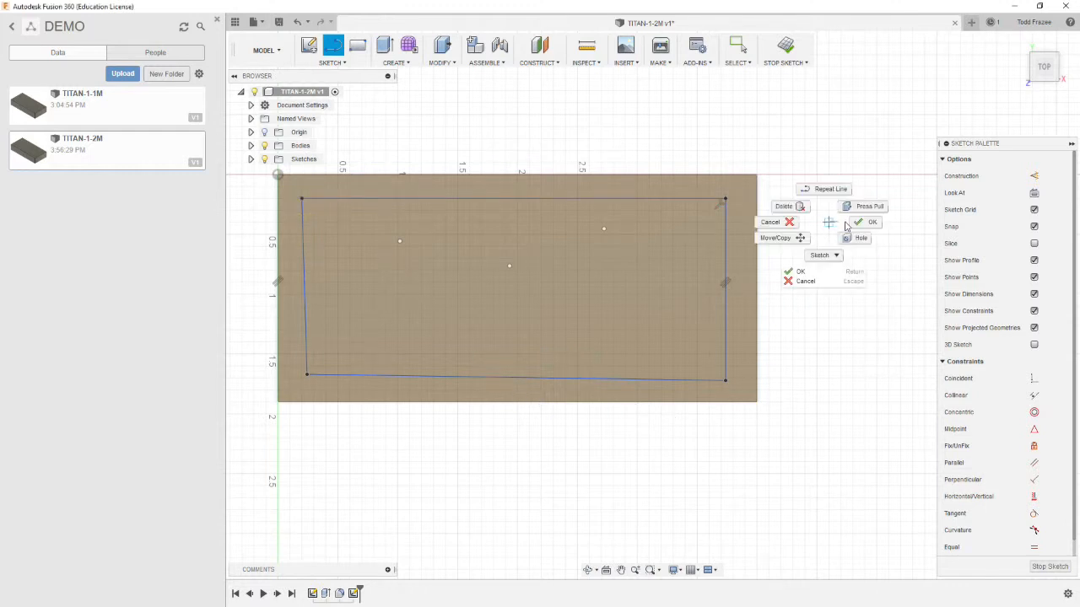
click(869, 223)
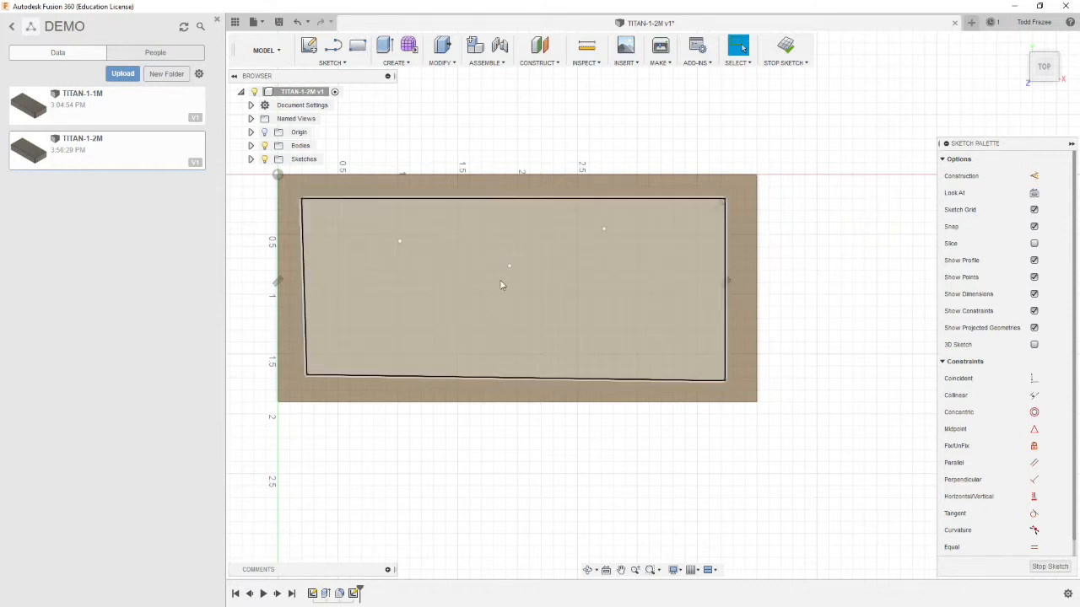
- Convert all four lines of the outline inside the block's edges to construction geometry
click(515, 200)
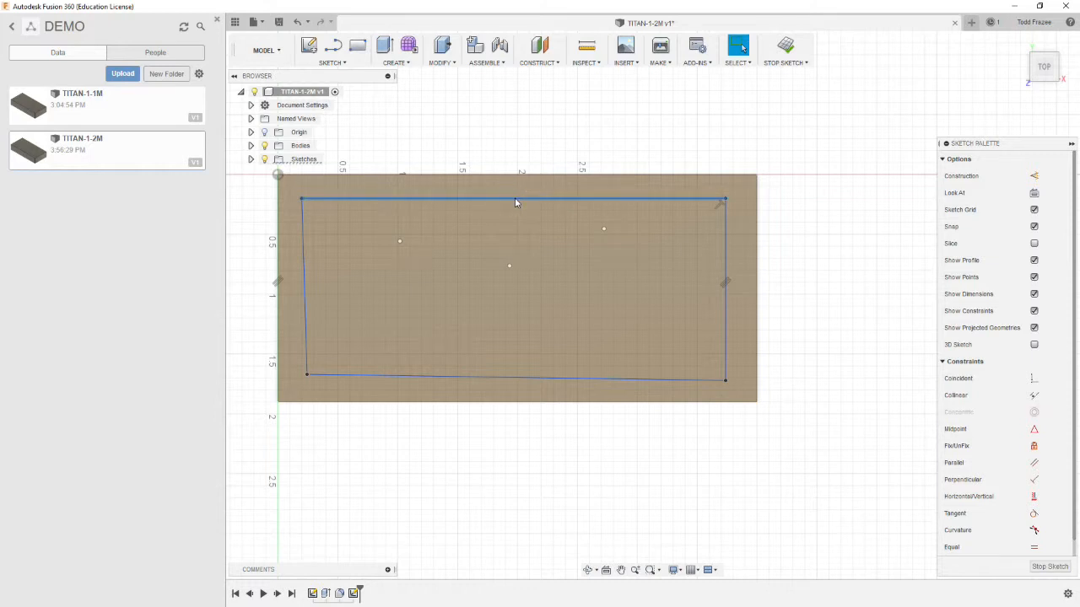
right_click(516, 202)
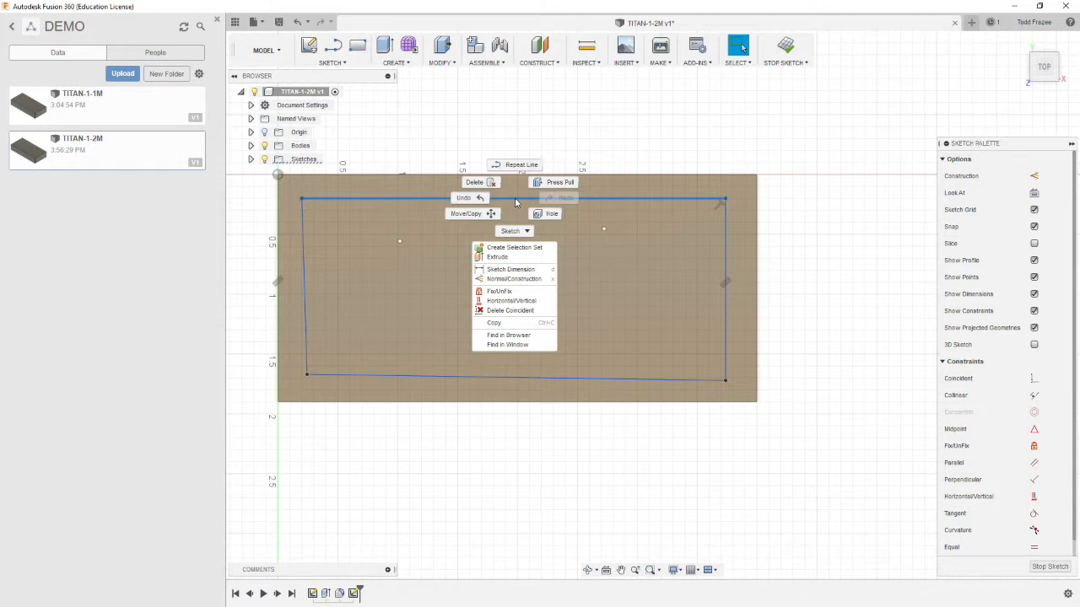
click(514, 280)
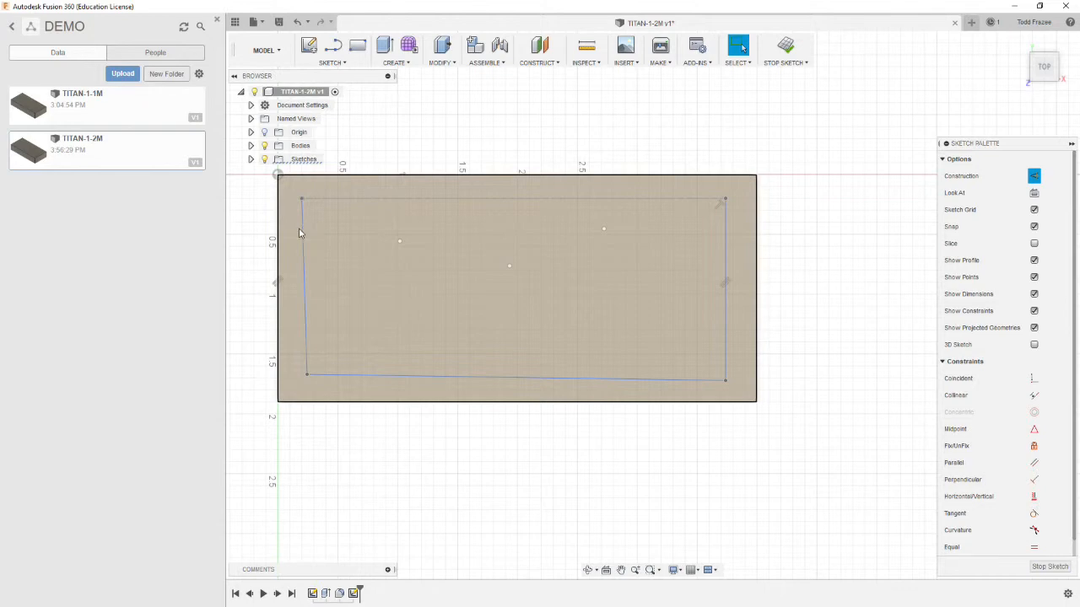
right_click(302, 227)
click(302, 227)
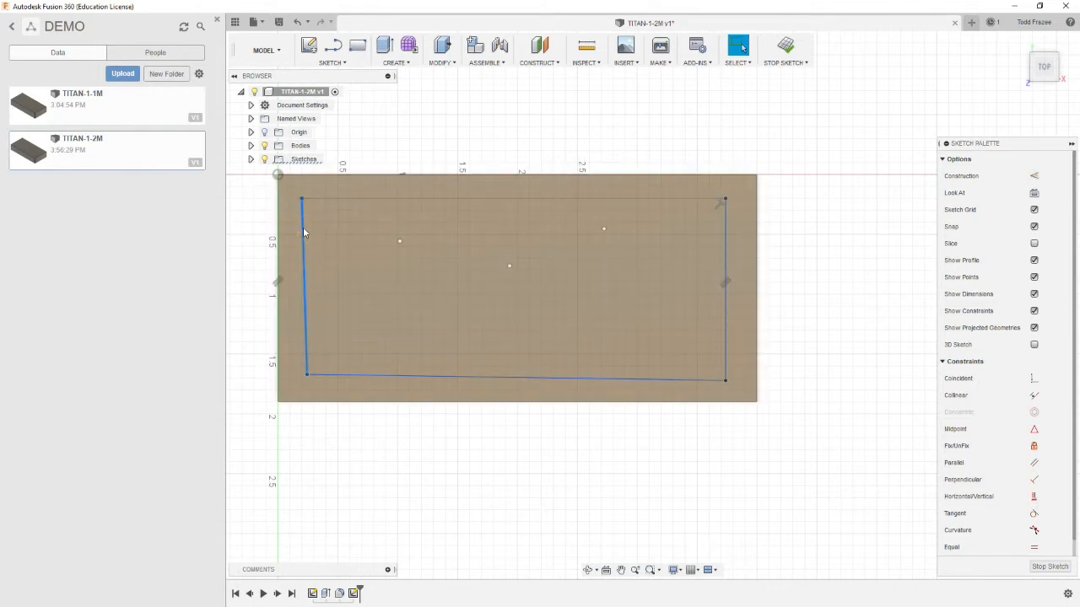
right_click(304, 233)
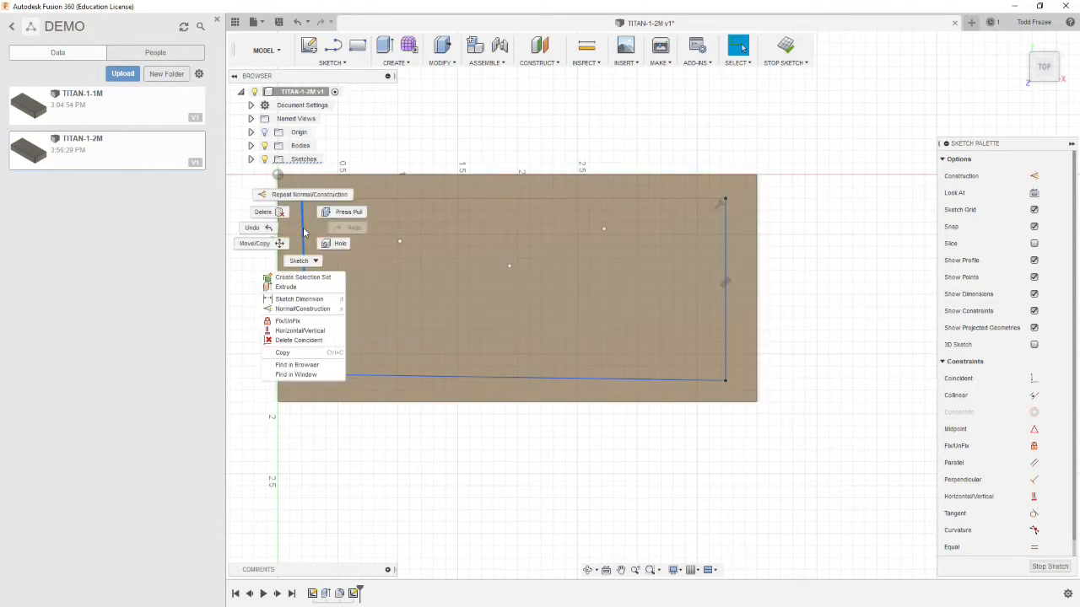
click(287, 309)
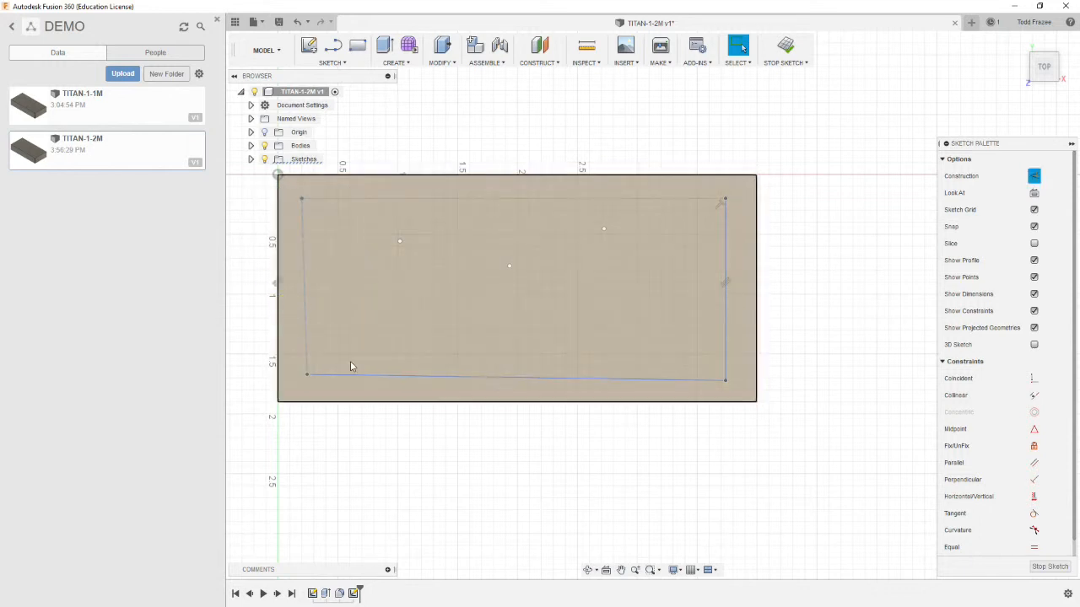
click(398, 378)
right_click(397, 378)
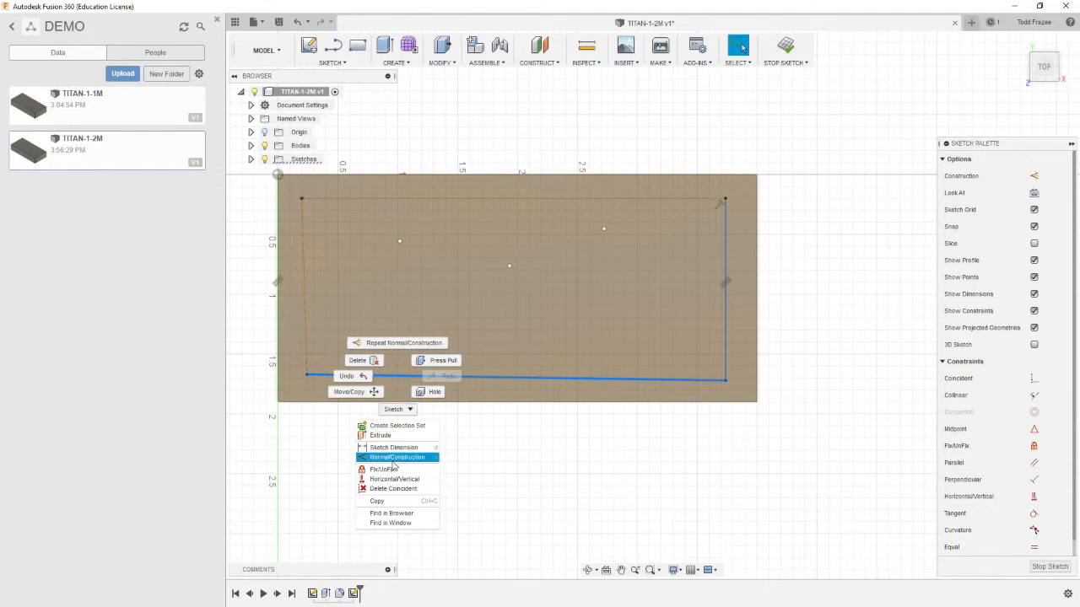
click(393, 461)
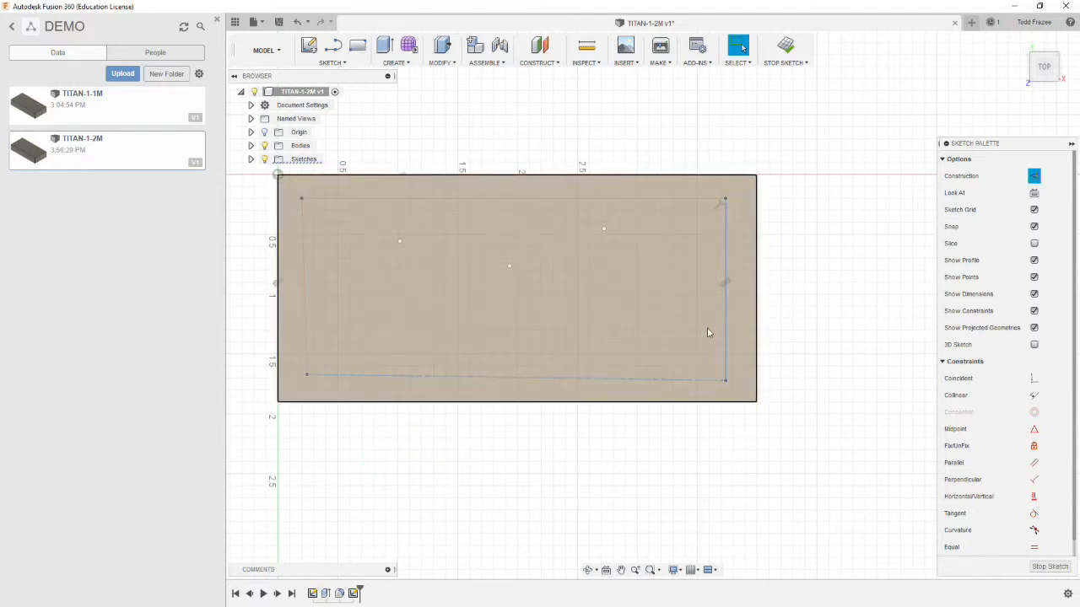
click(725, 312)
right_click(725, 312)
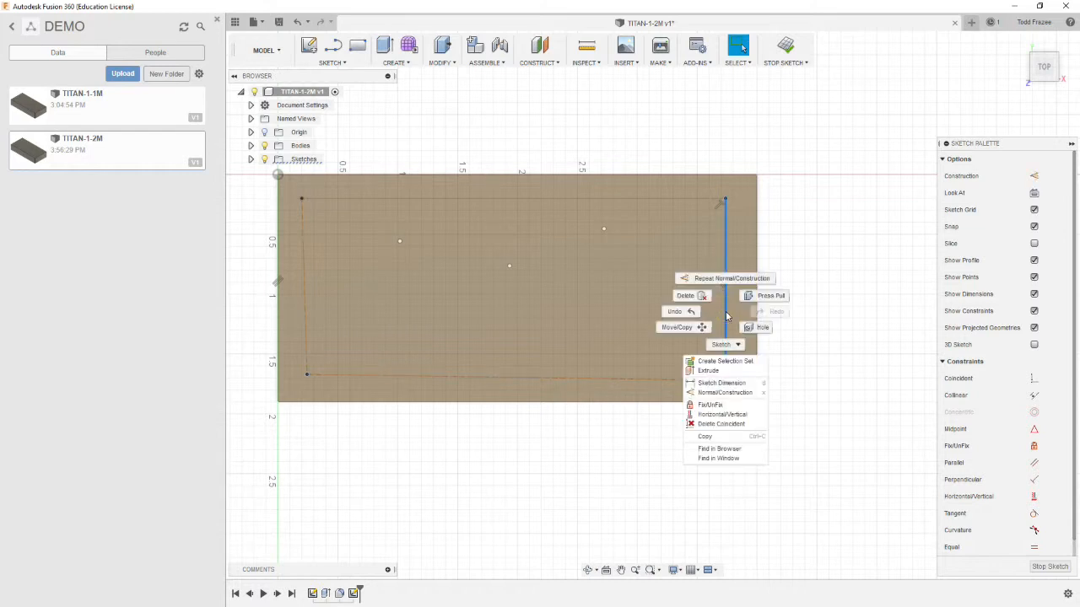
click(719, 392)
click(627, 475)
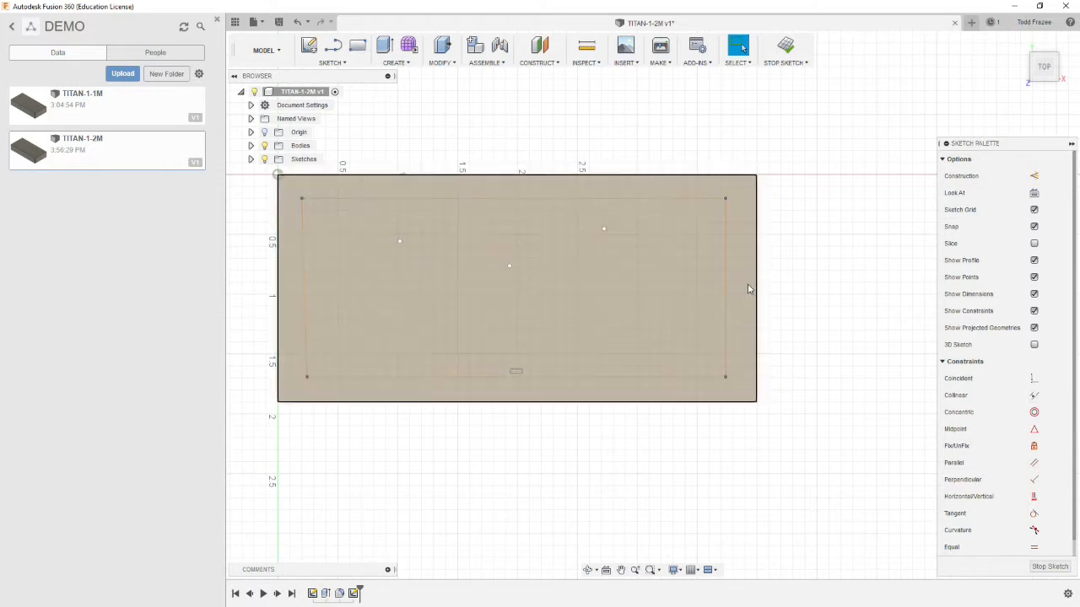
- Apply vertical constraints to the right and left lines of the construction outline
click(724, 283)
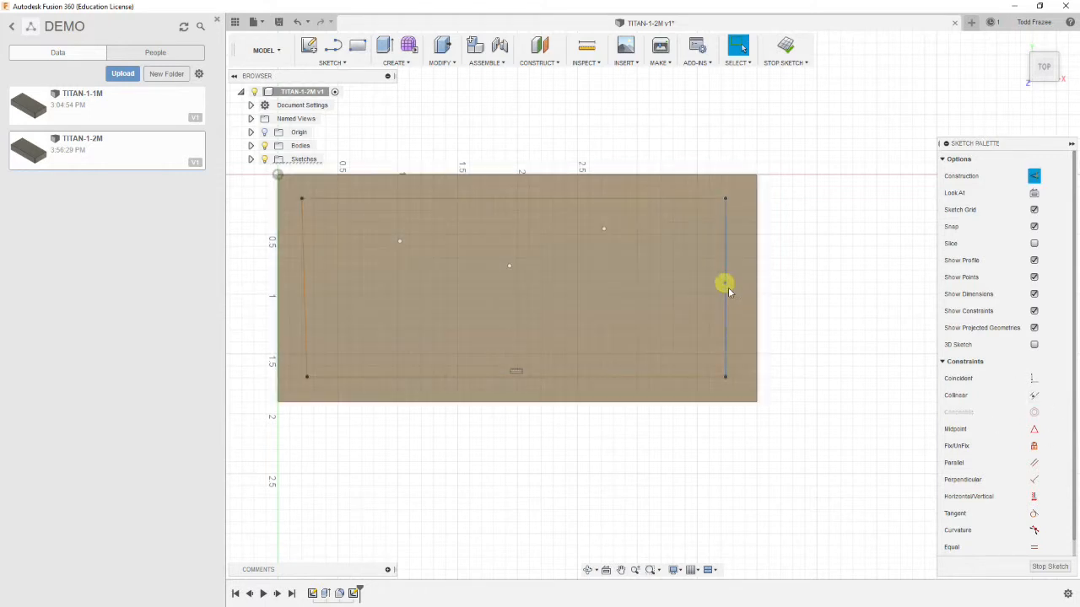
click(1034, 498)
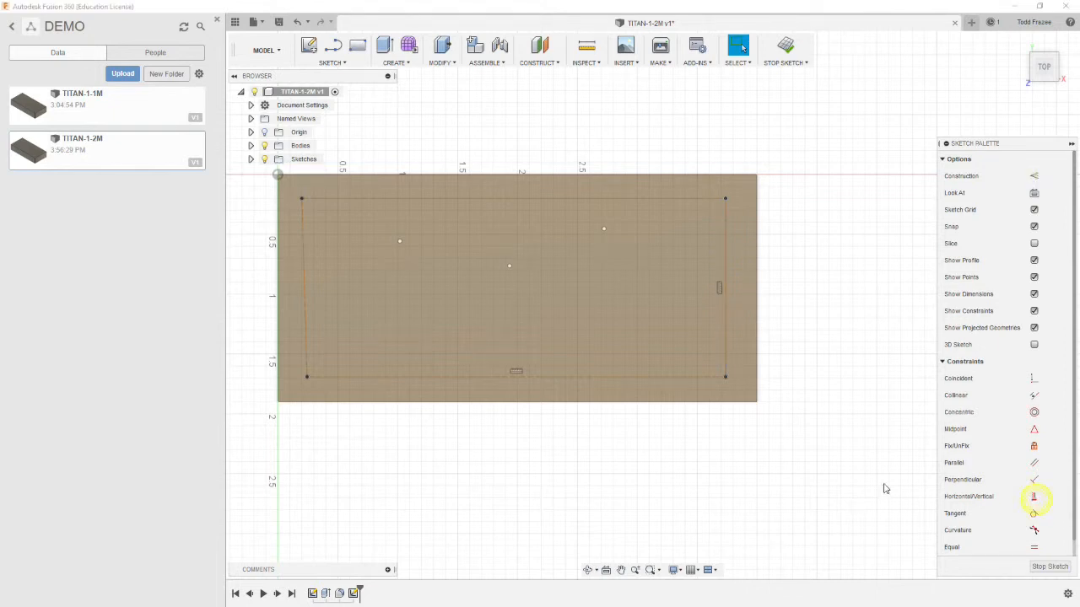
click(598, 472)
click(305, 285)
click(1034, 498)
click(728, 473)
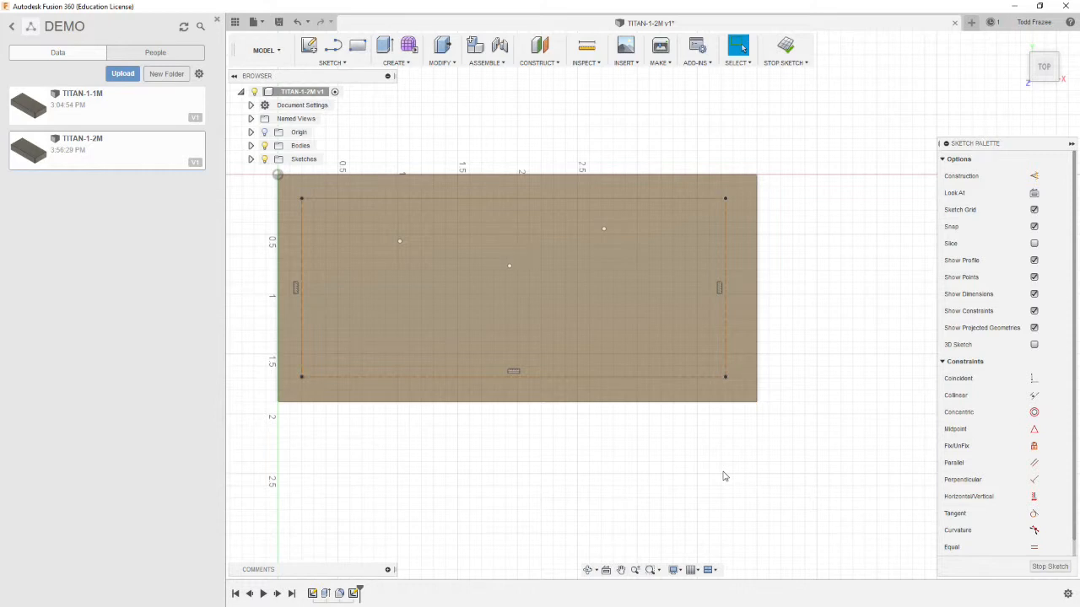
click(527, 476)
- Constrain the outline's upper line to horizontal and shift its upper corner points slightly inward
drag(302, 199, 337, 200)
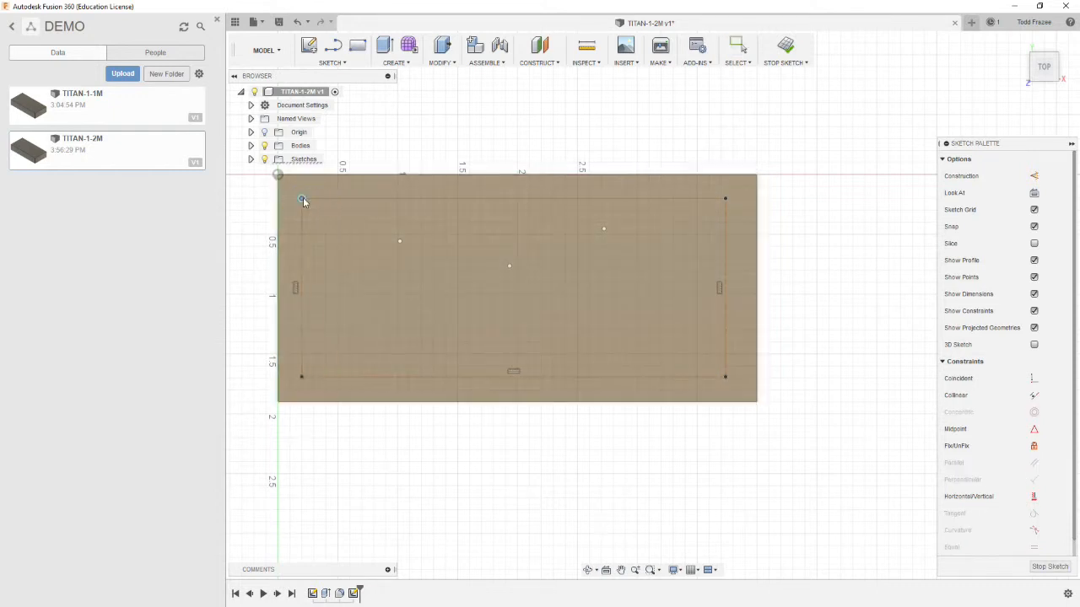
mouse_move(724, 197)
mouse_down()
mouse_move(725, 224)
mouse_move(726, 201)
mouse_up()
click(634, 199)
click(1034, 497)
mouse_move(723, 196)
mouse_down()
mouse_move(718, 235)
mouse_move(722, 200)
mouse_up()
click(837, 228)
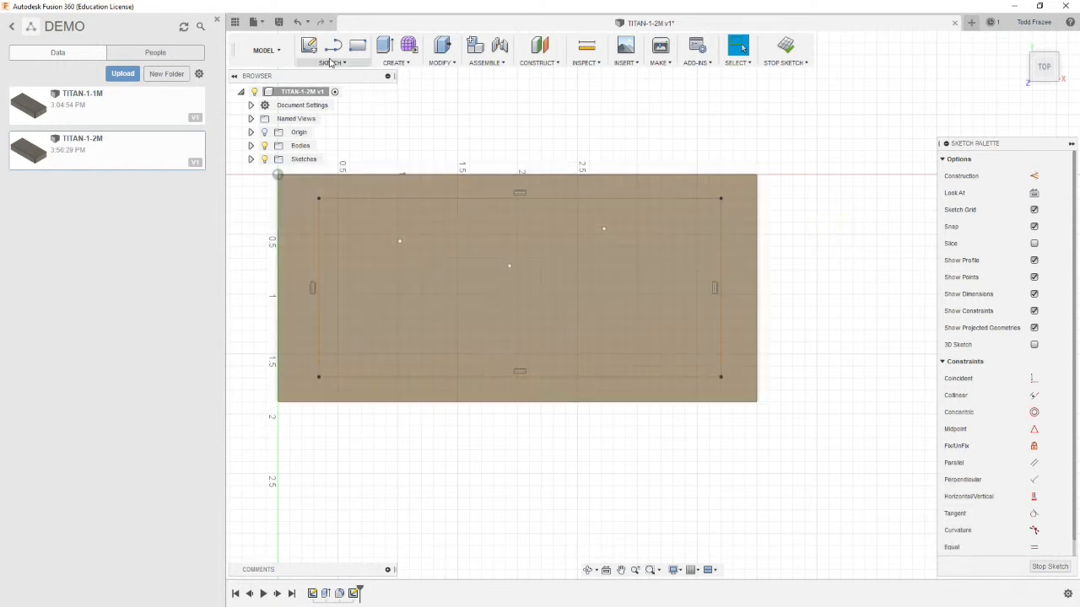
- Draw a line connecting the left and right interior points in the upper half of the face
click(333, 45)
click(400, 241)
click(604, 228)
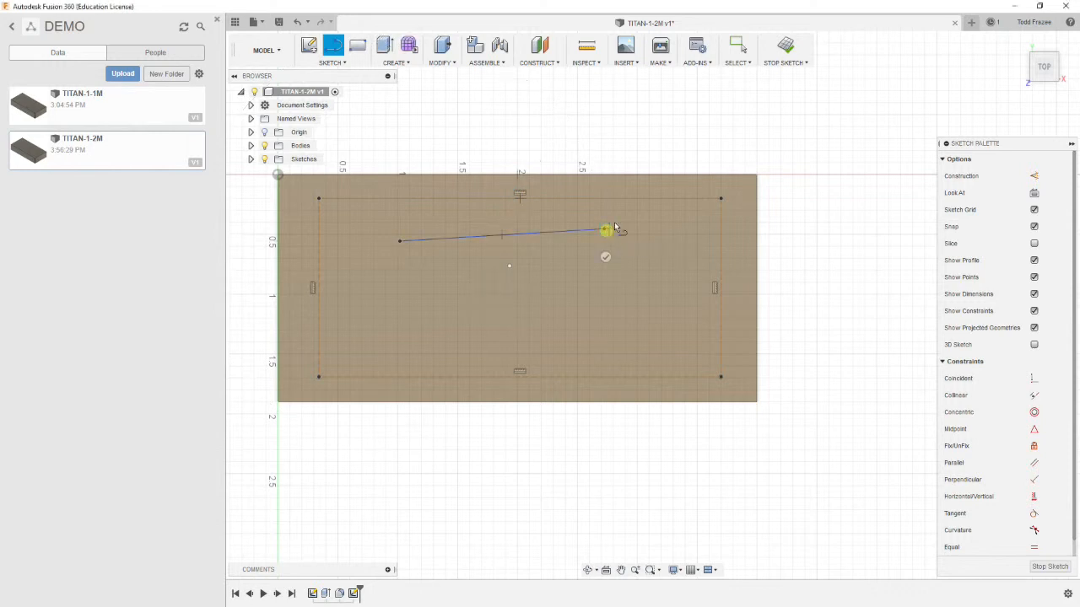
right_click(736, 119)
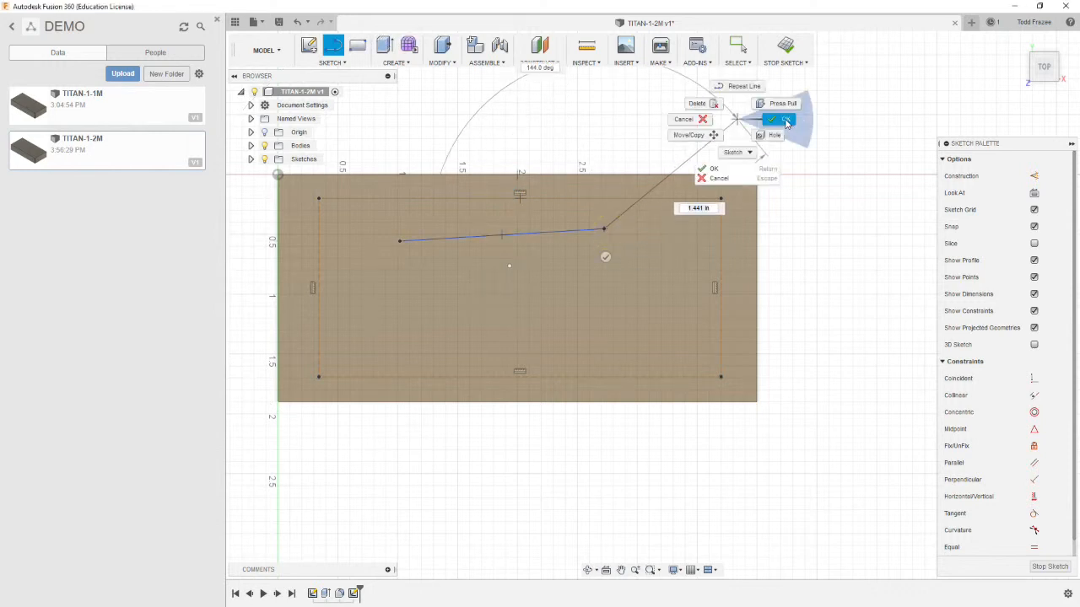
click(785, 123)
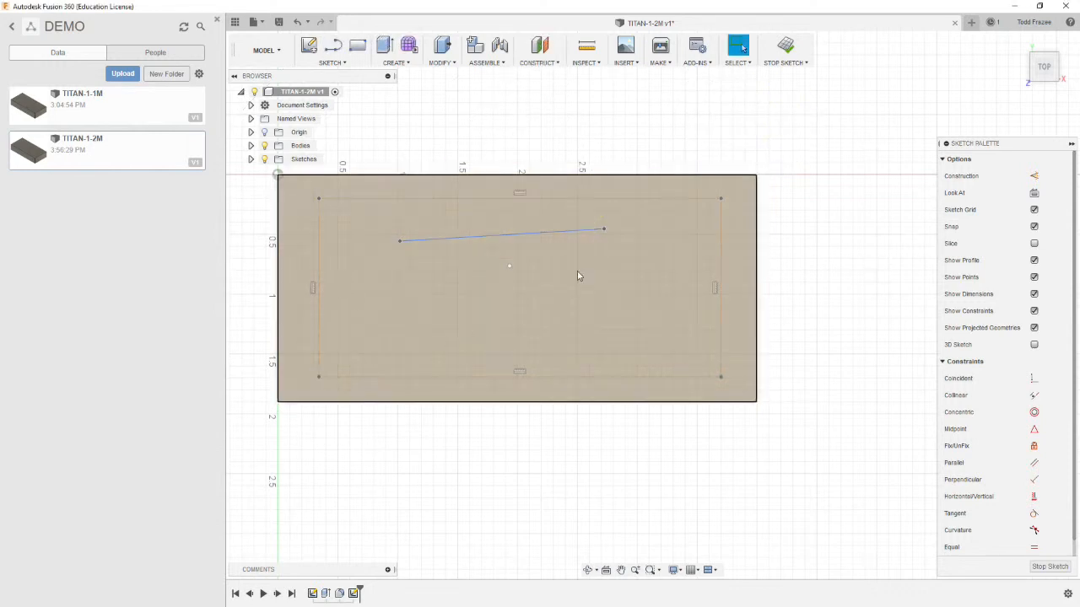
- Convert the line between the two upper interior points to construction geometry and constrain it to horizontal
click(574, 234)
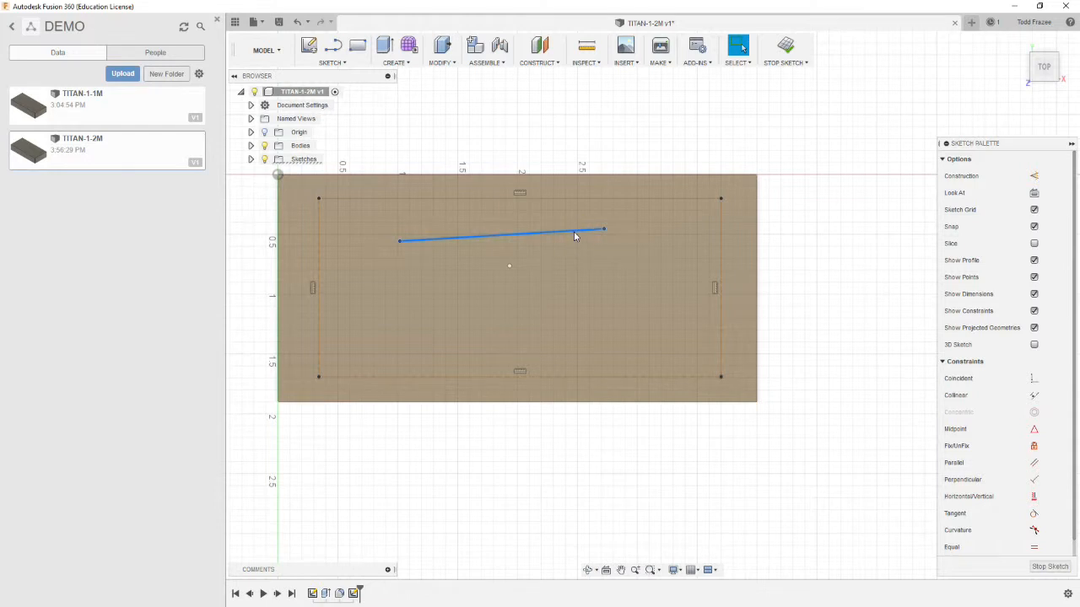
right_click(576, 236)
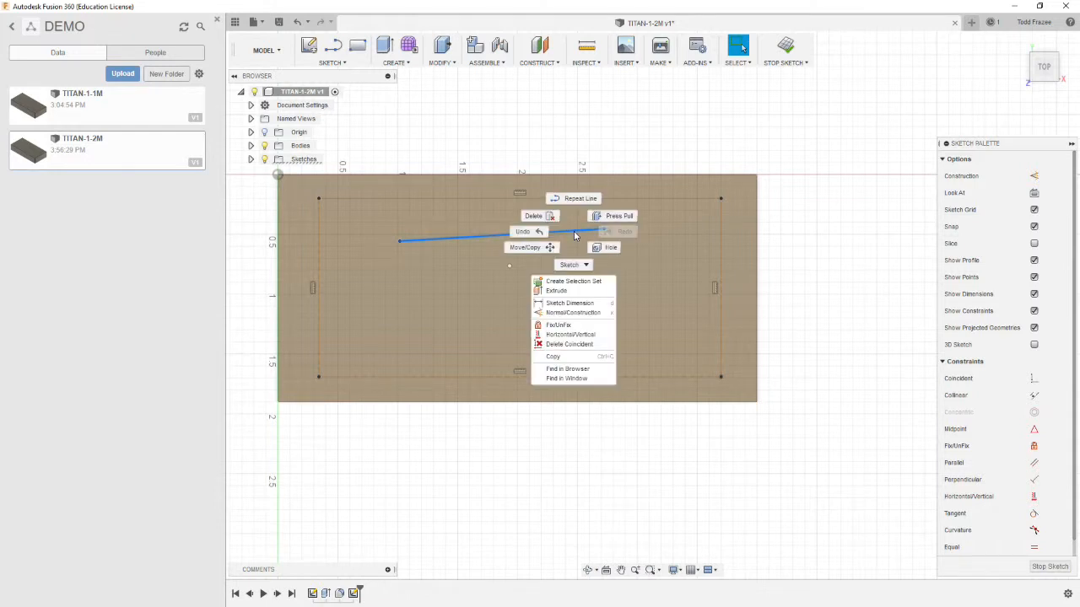
click(565, 313)
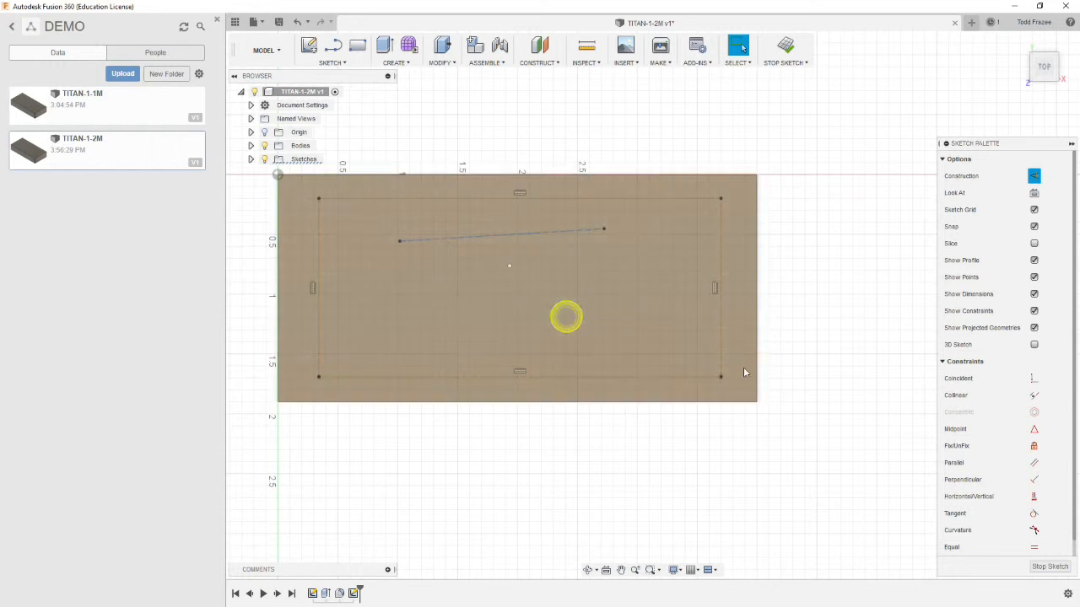
click(829, 306)
click(578, 233)
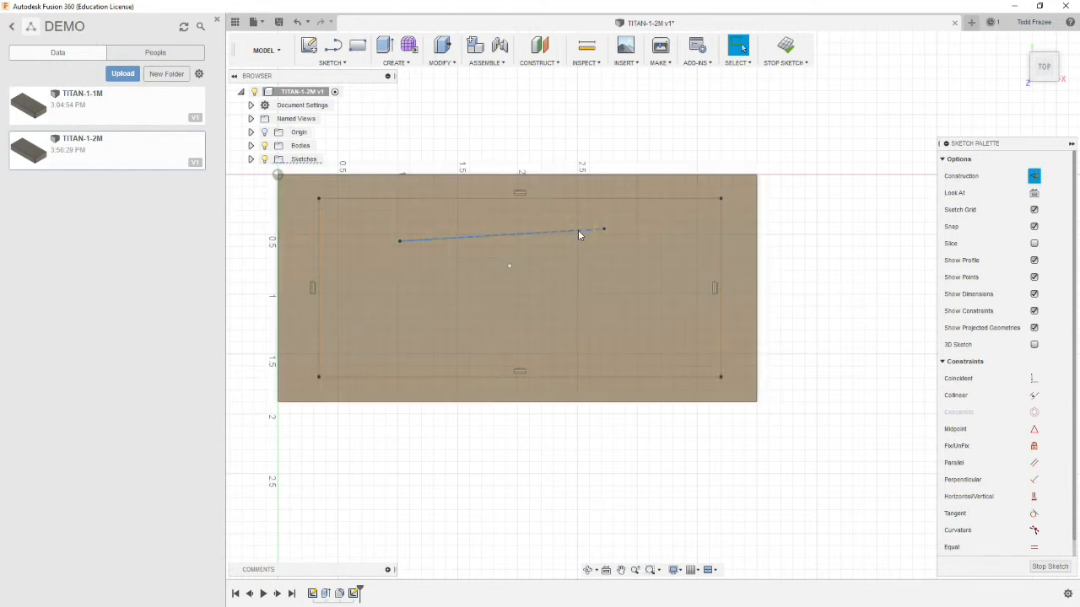
click(1034, 497)
click(797, 492)
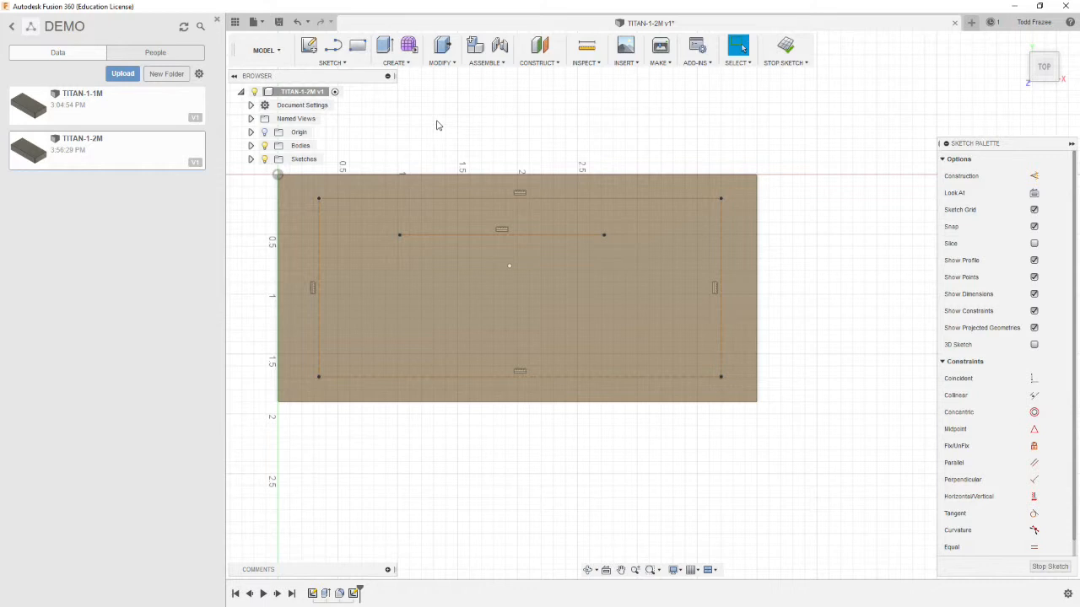
- Dimension the outline's left line 0.15 in from the block's left edge
click(344, 64)
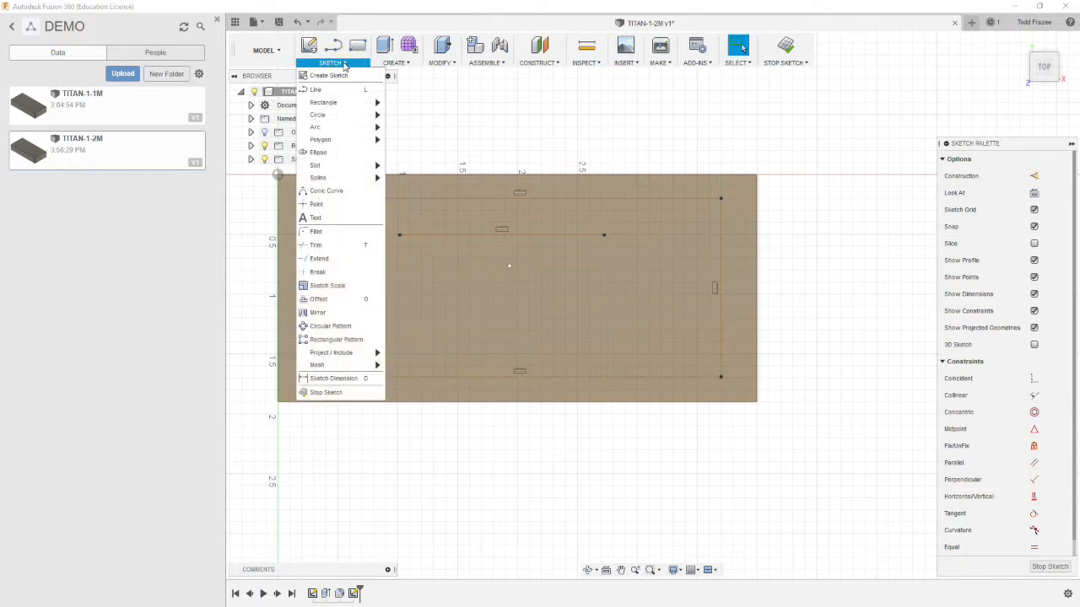
click(341, 381)
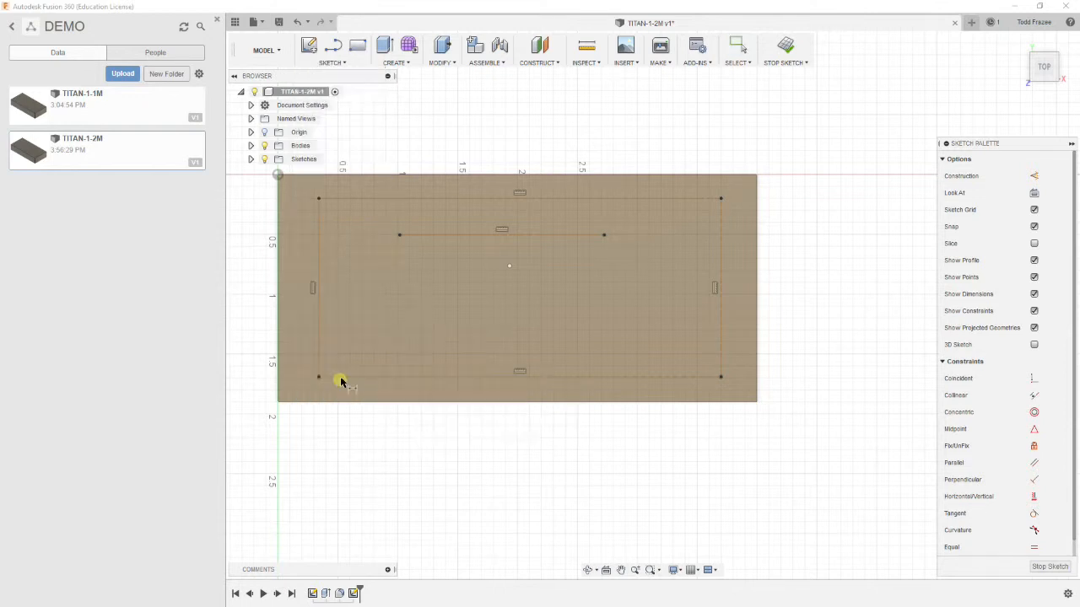
click(318, 218)
key(x)
scroll(308, 215, down, 2)
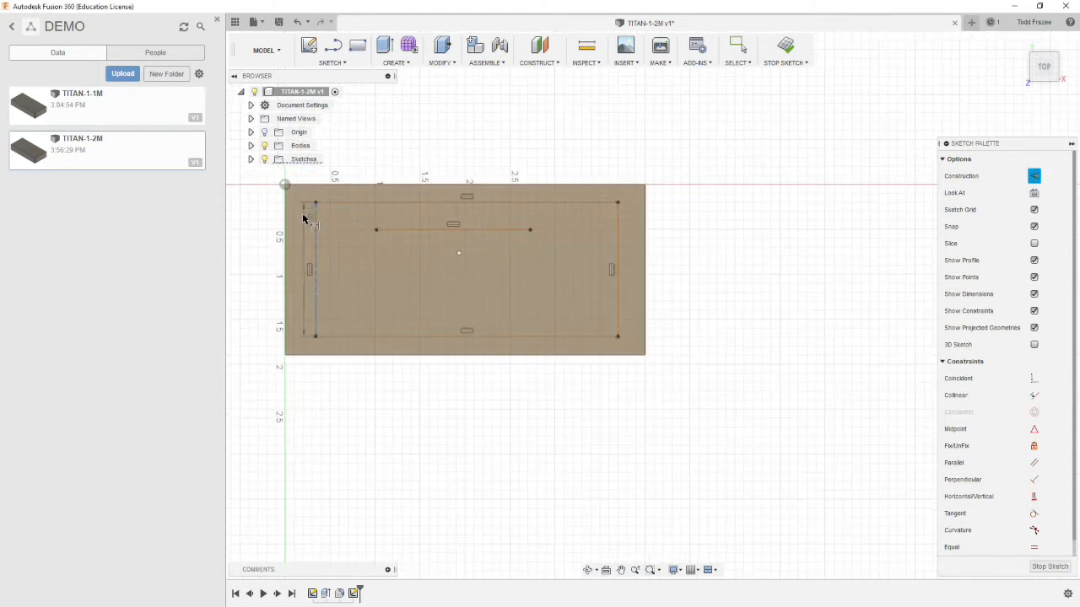
click(287, 201)
scroll(291, 207, down, 3)
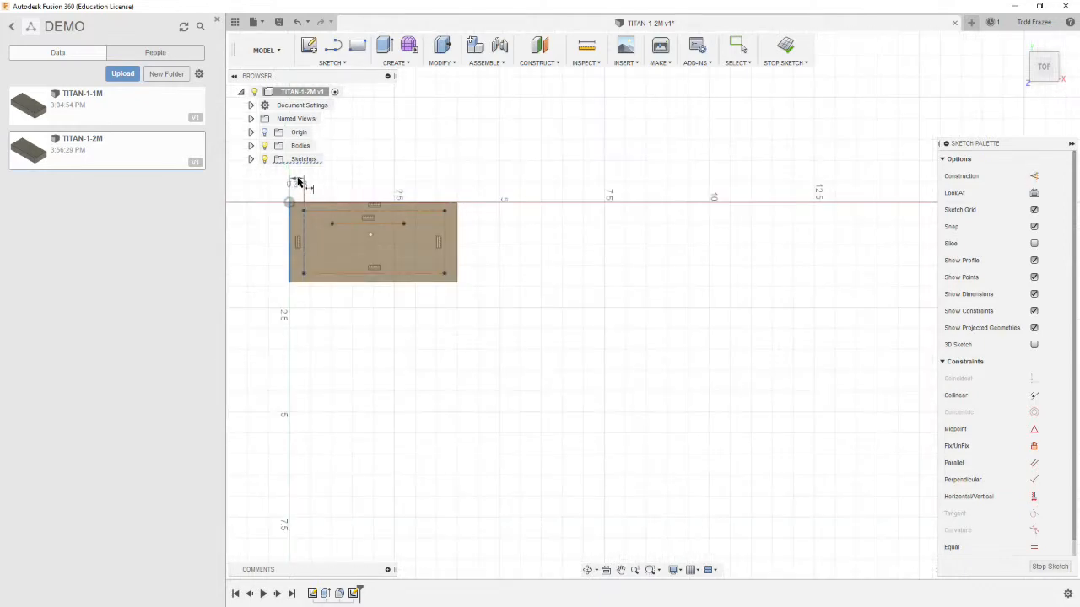
click(297, 178)
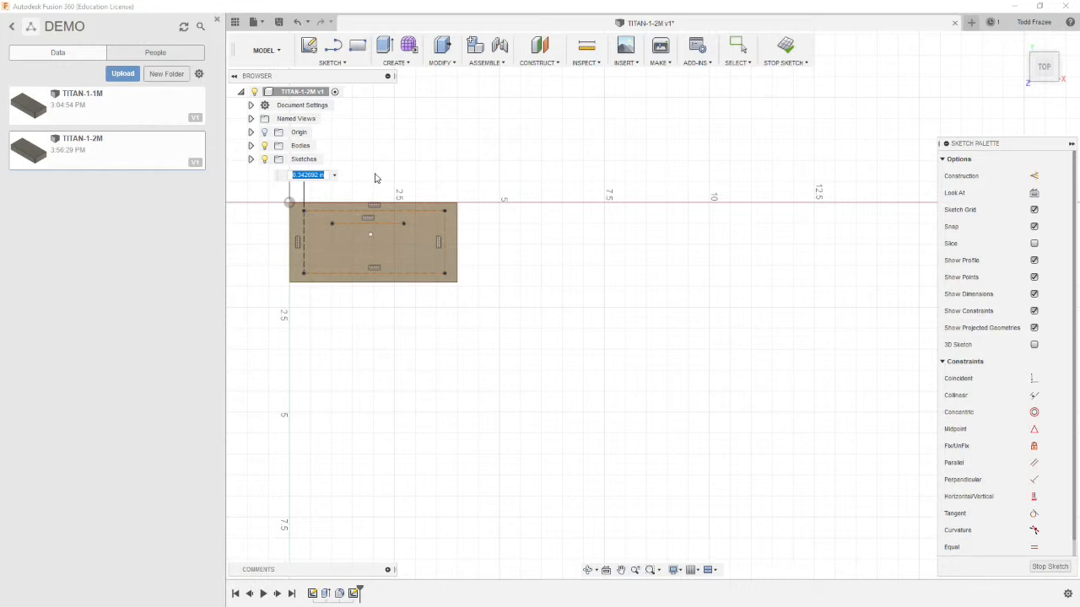
text(15)
scroll(270, 205, up, 5)
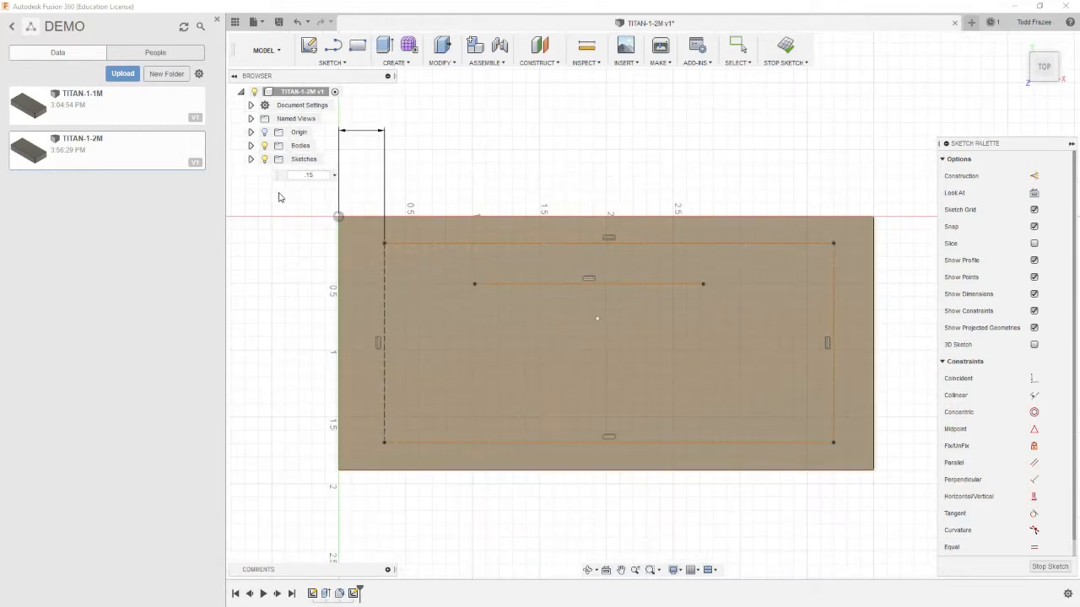
key(Return)
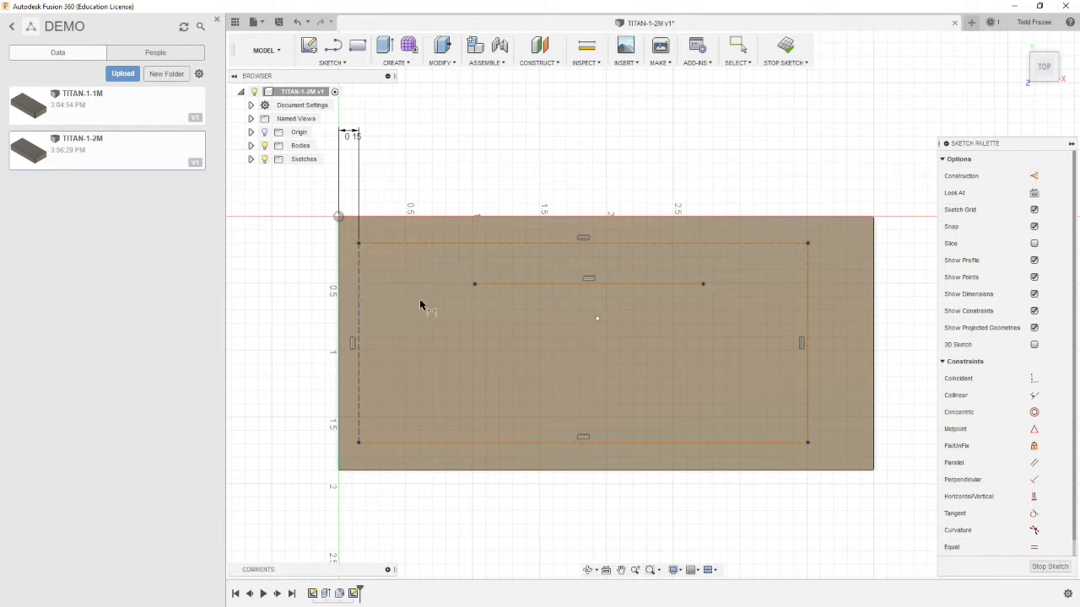
- Dimension the outline's upper line 0.15 in from the block's upper edge
click(408, 244)
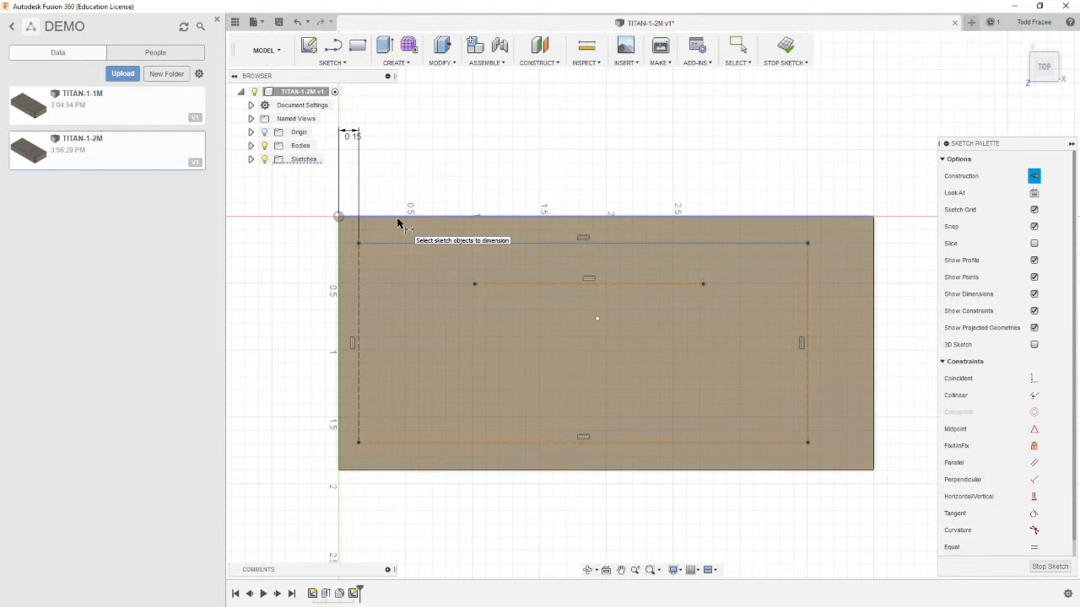
click(398, 217)
click(272, 231)
key(BackSpace)
key(Return)
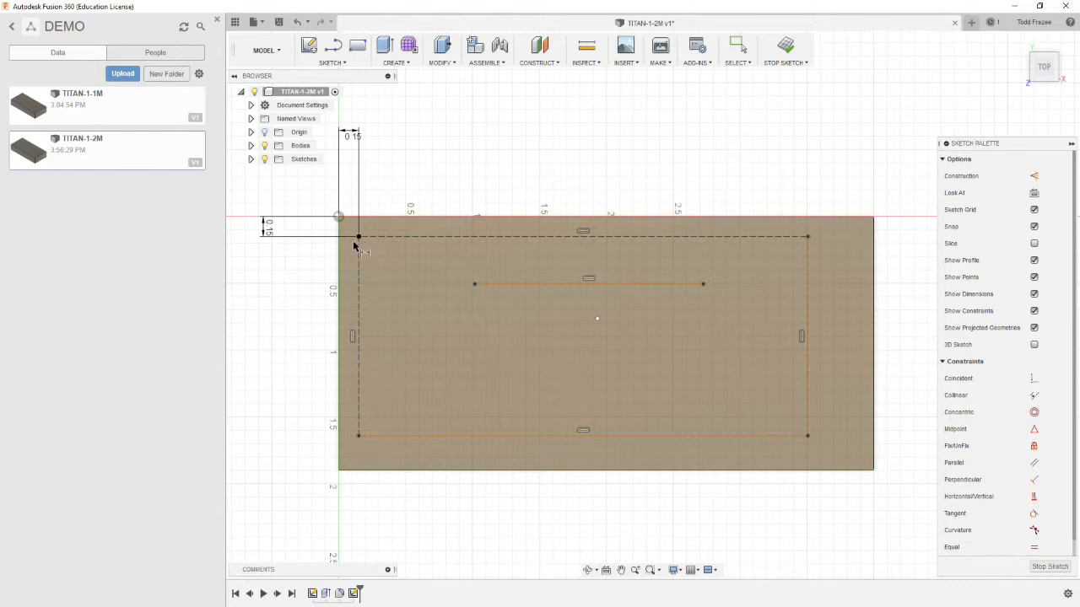
- Dimension the outline's lower line 1.75 in from the block's upper edge
click(385, 437)
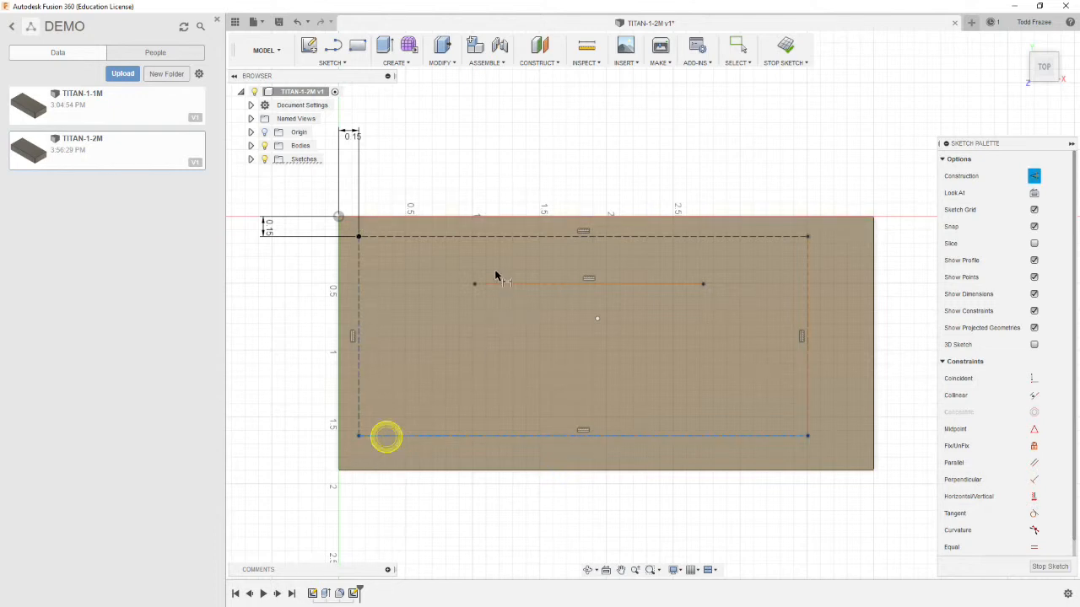
click(384, 217)
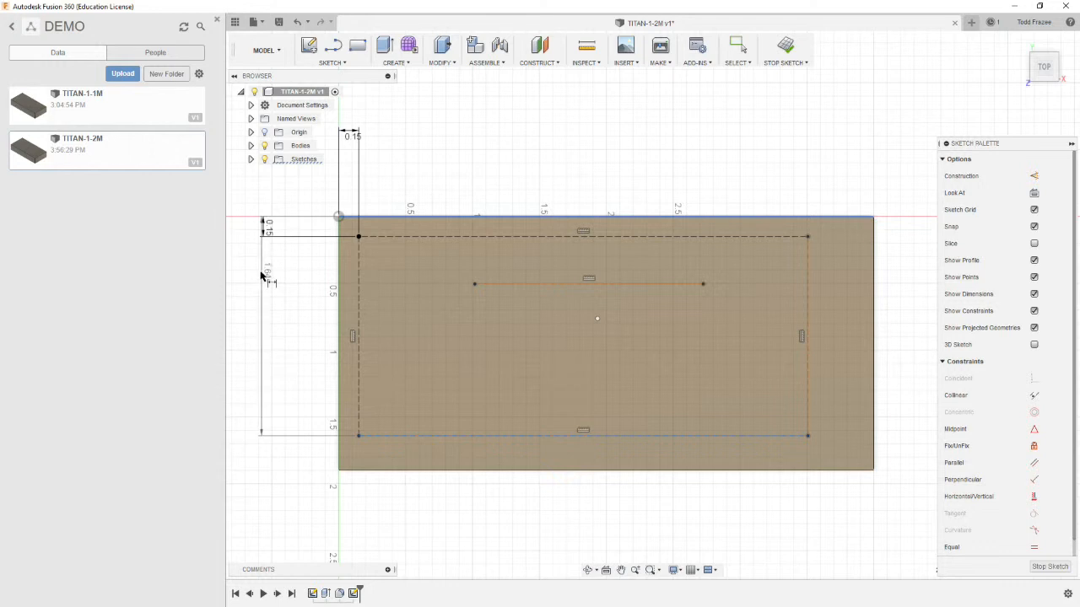
click(243, 297)
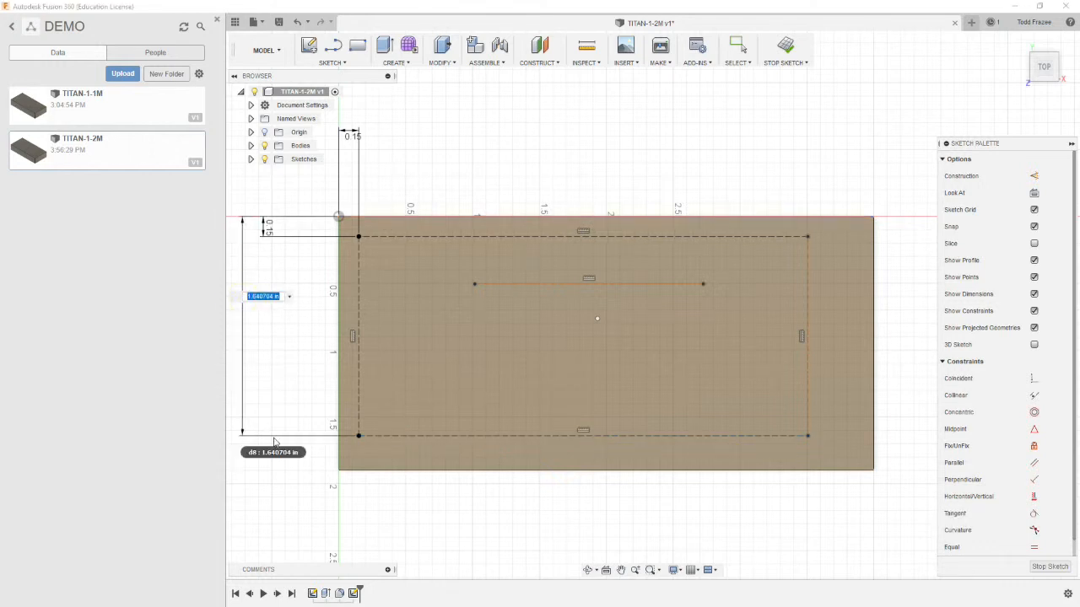
text(1.75)
key(Return)
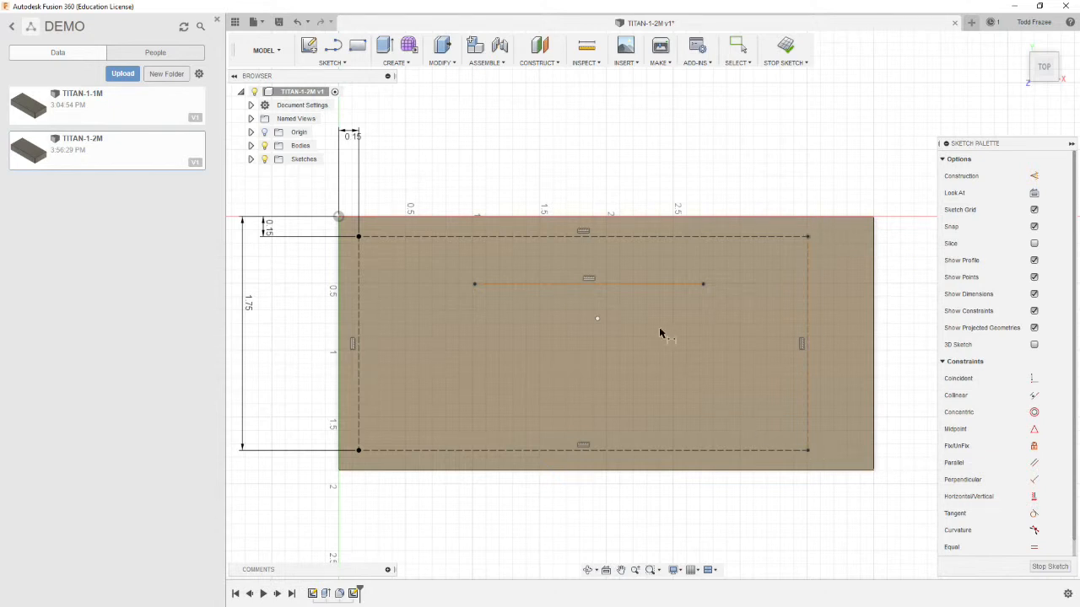
- Dimension the outline's right line 3.85 in from the block's left edge
click(807, 255)
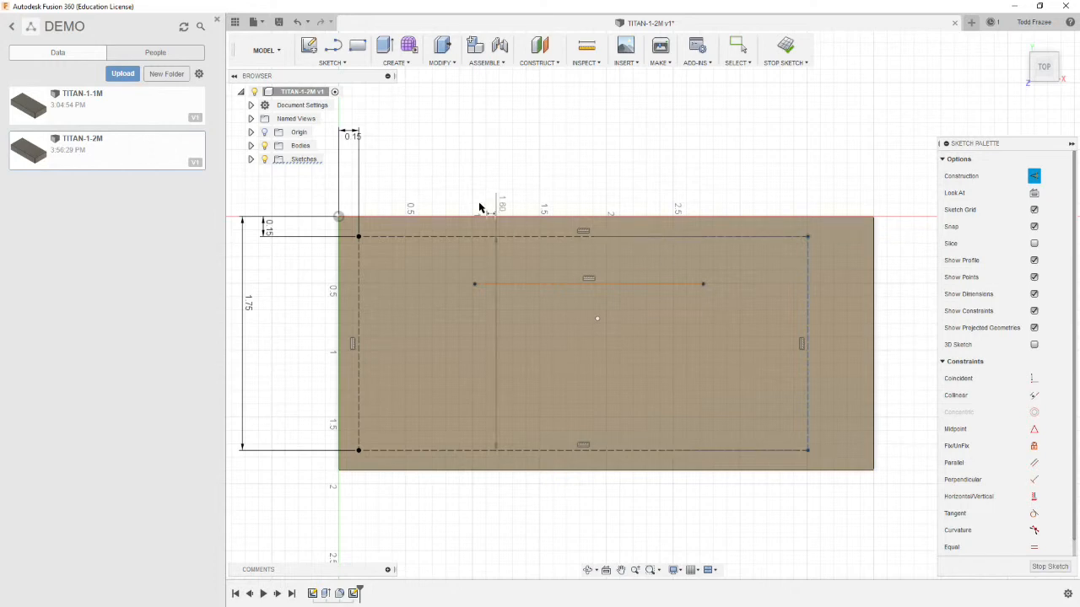
click(338, 247)
click(599, 104)
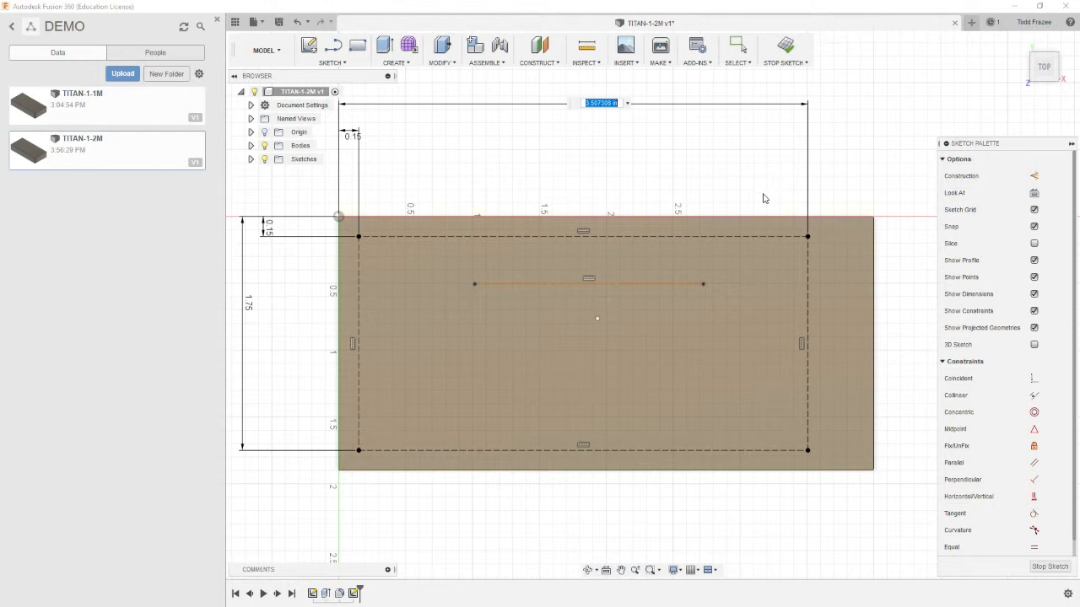
text(3.85)
key(Return)
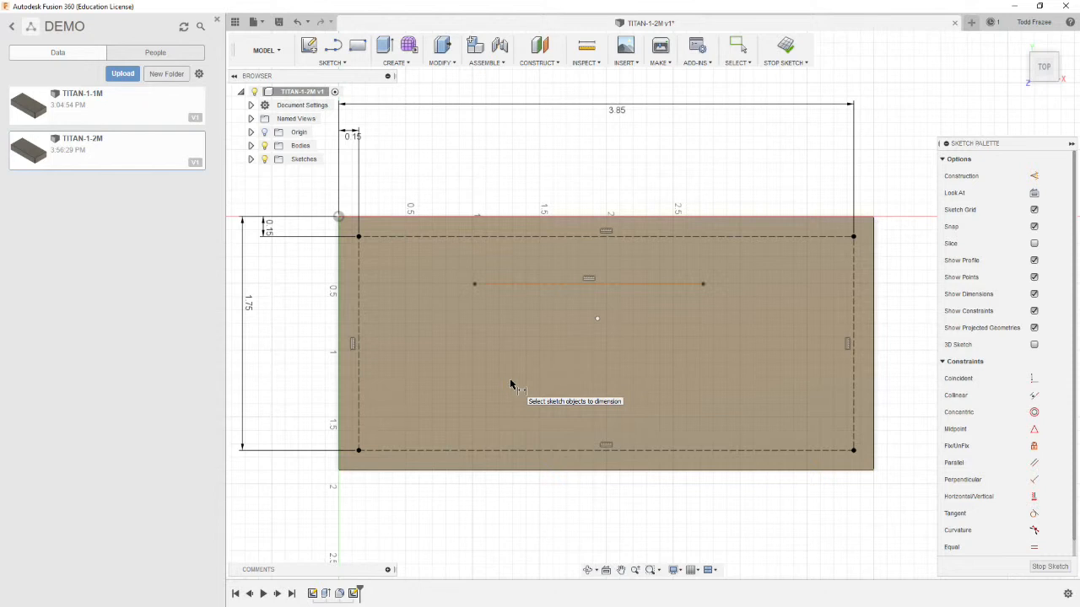
- Dimension the interior horizontal construction line 0.30 in from the block's upper edge
click(517, 285)
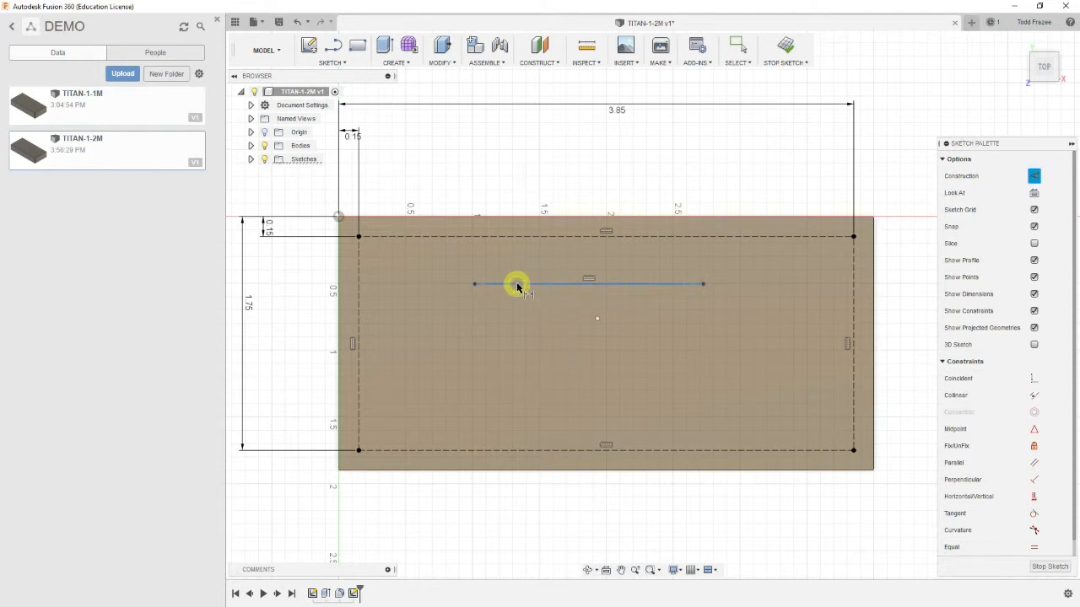
click(514, 217)
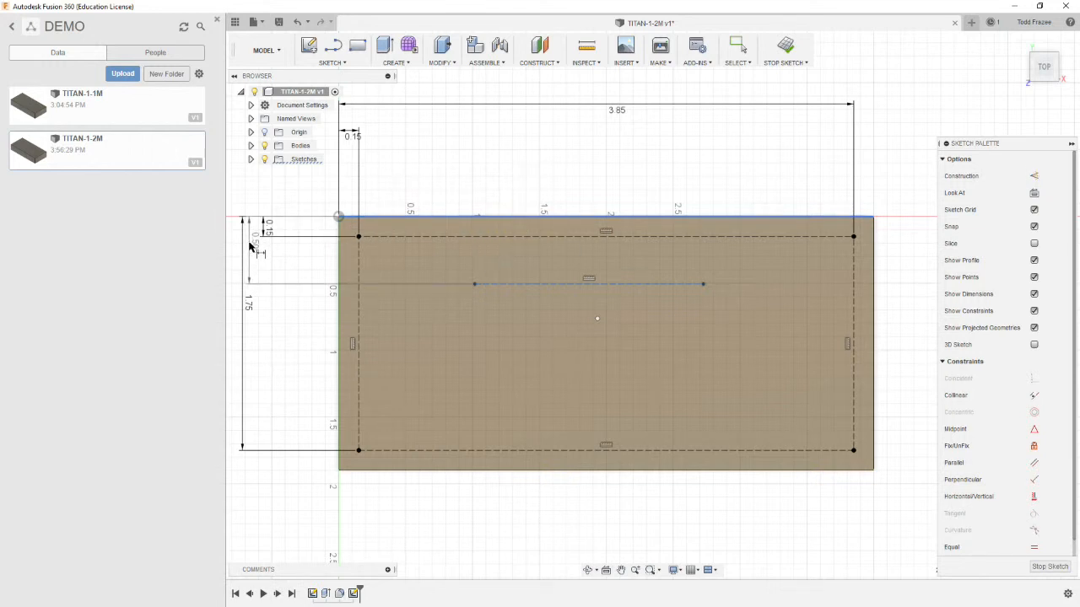
click(250, 246)
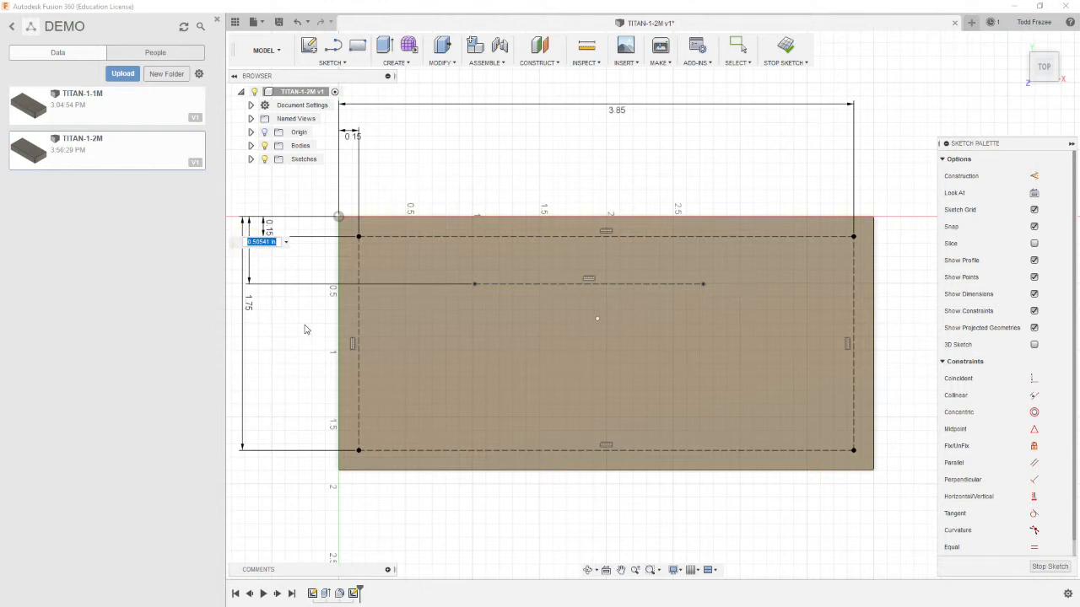
text(3)
key(Return)
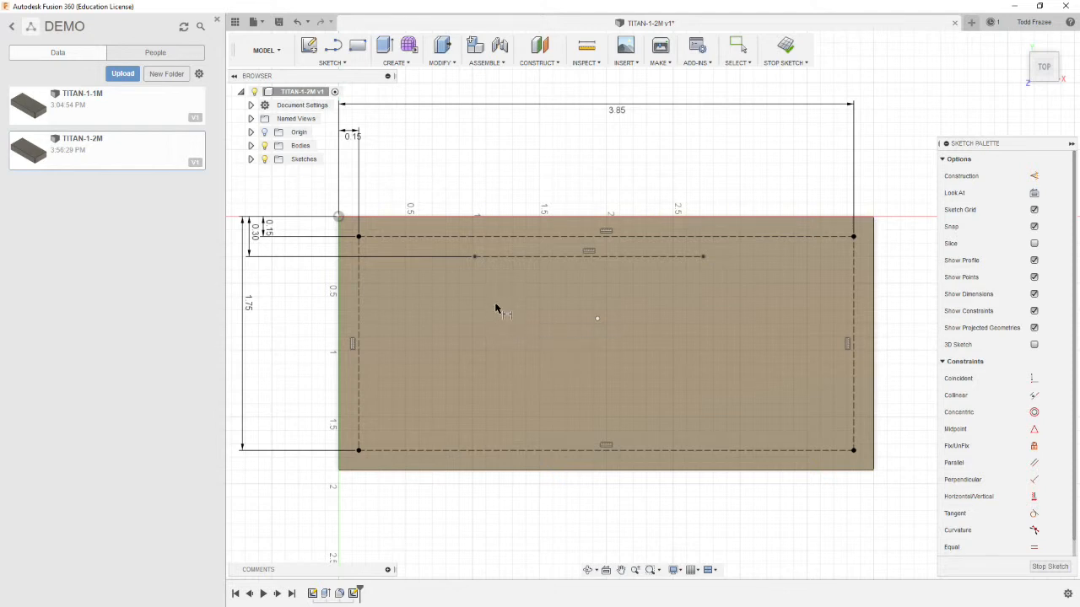
- Dimension the left endpoint of the interior construction line 1.15 in from the block's left edge
click(475, 257)
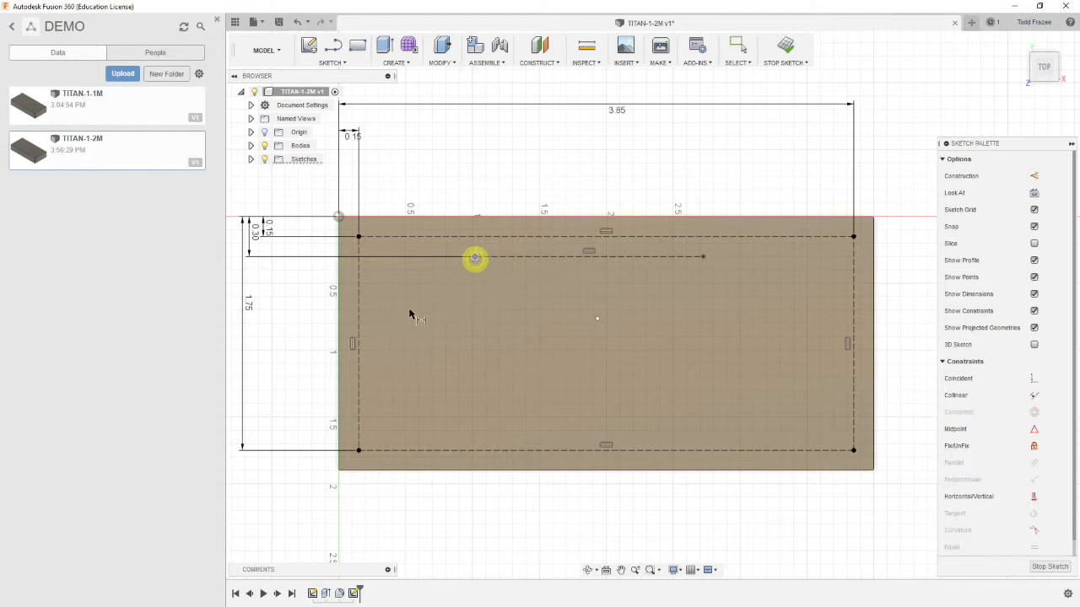
click(340, 276)
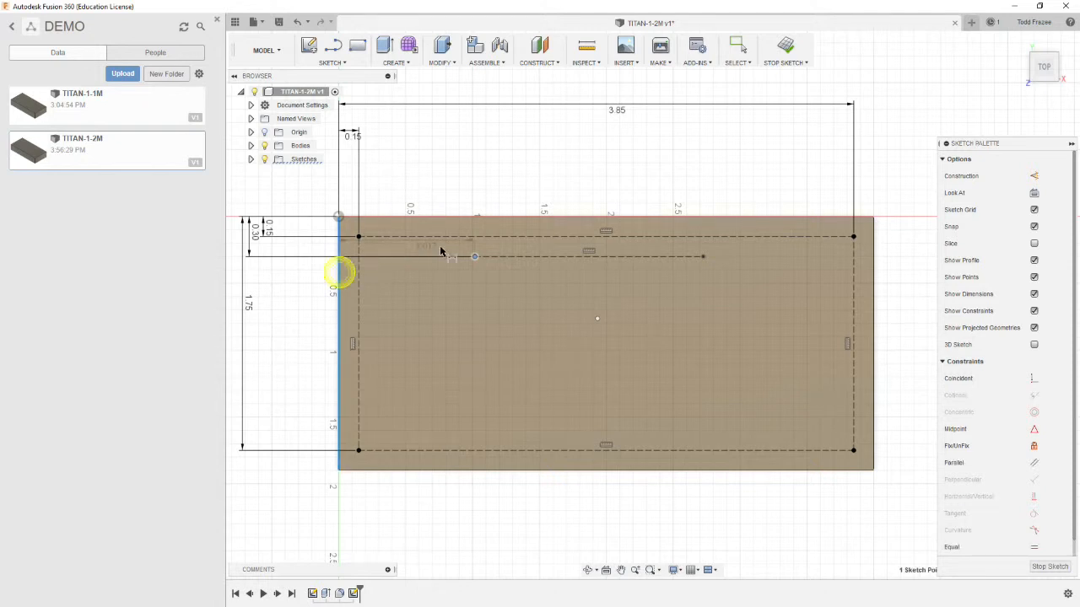
click(431, 120)
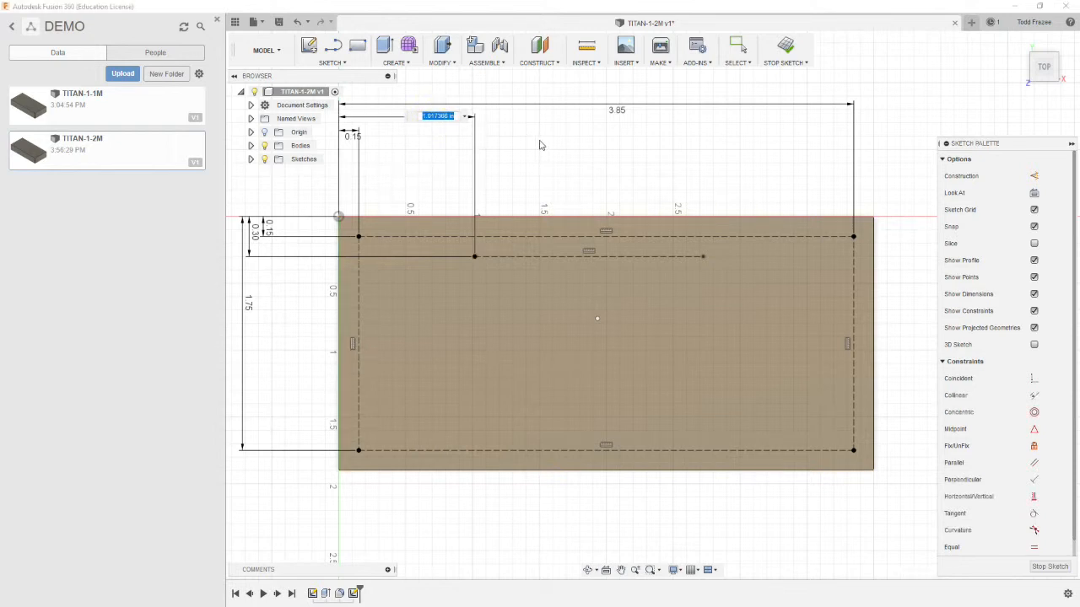
text(1.15)
key(Return)
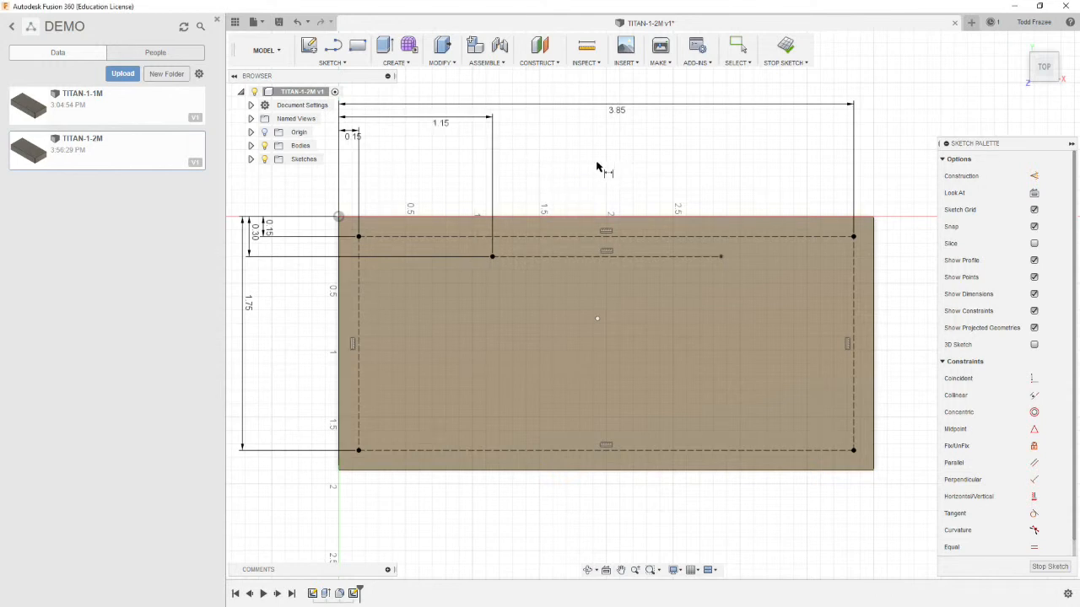
- Dimension the right endpoint of the interior construction line 2.85 in from the block's left edge
click(721, 257)
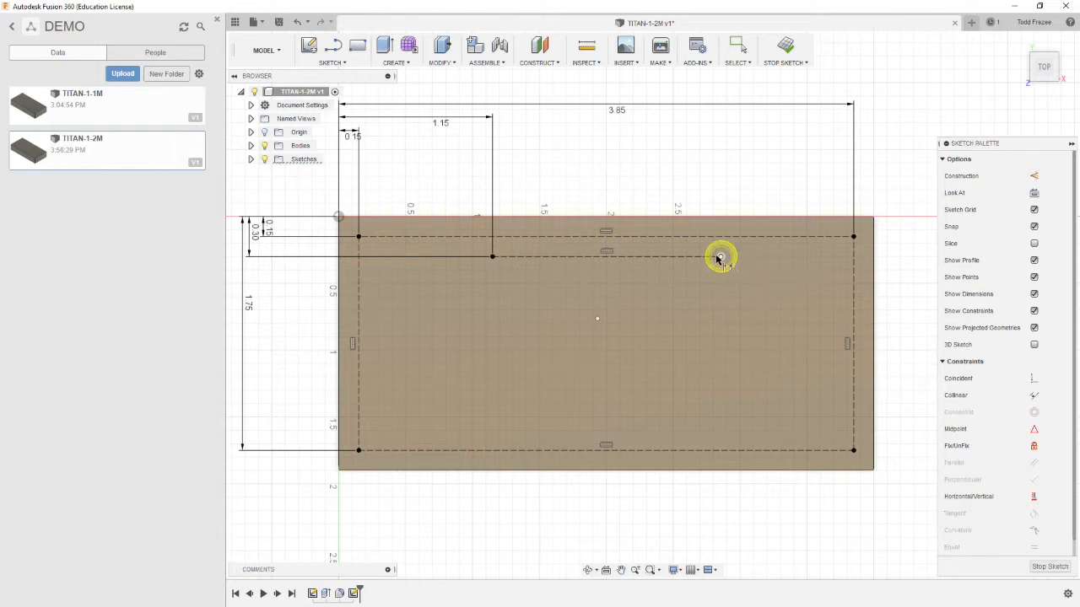
click(339, 268)
scroll(435, 232, down, 3)
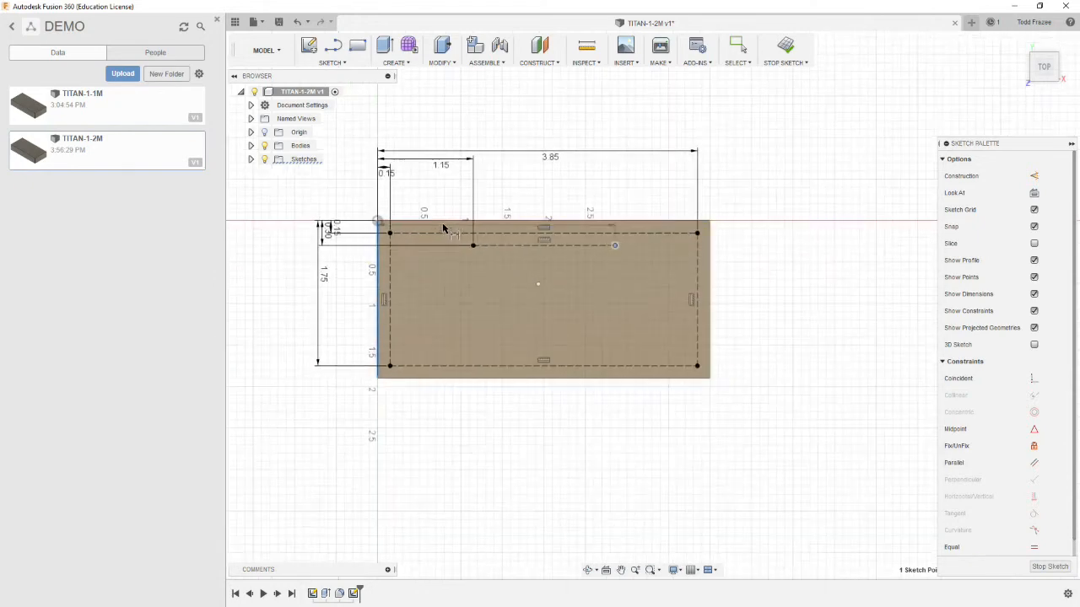
click(505, 157)
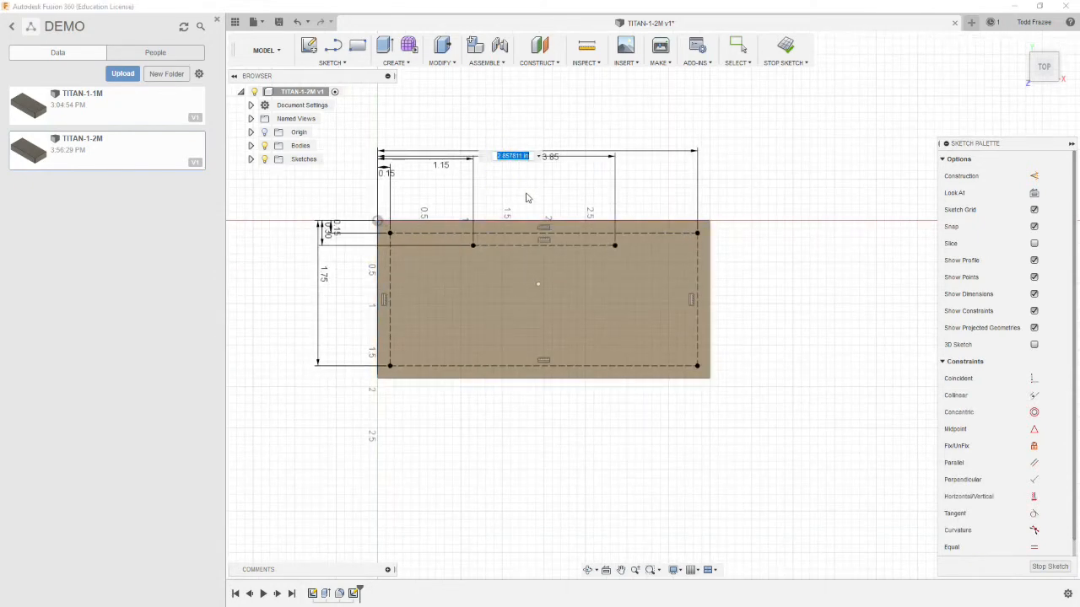
text(3)
key(Return)
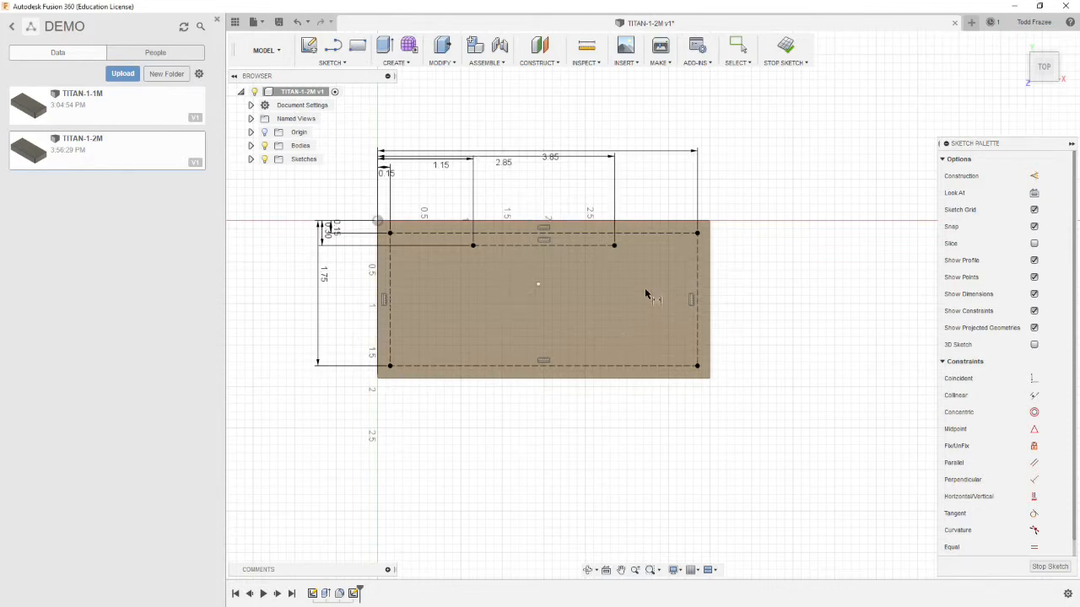
- Dimension the single point near the middle of the face 2.00 in from the block's left edge
click(539, 286)
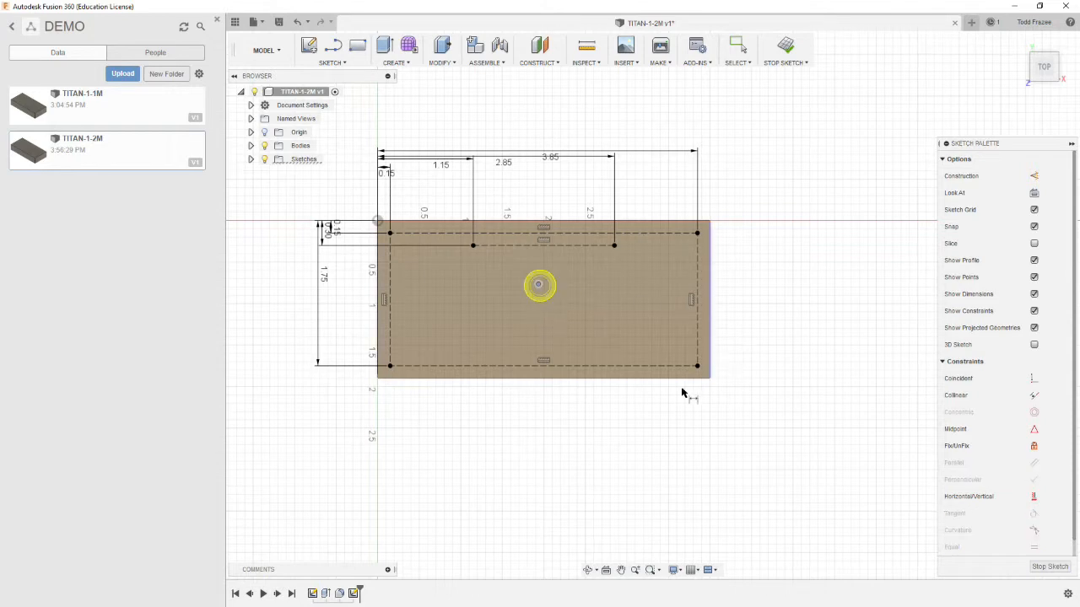
click(376, 280)
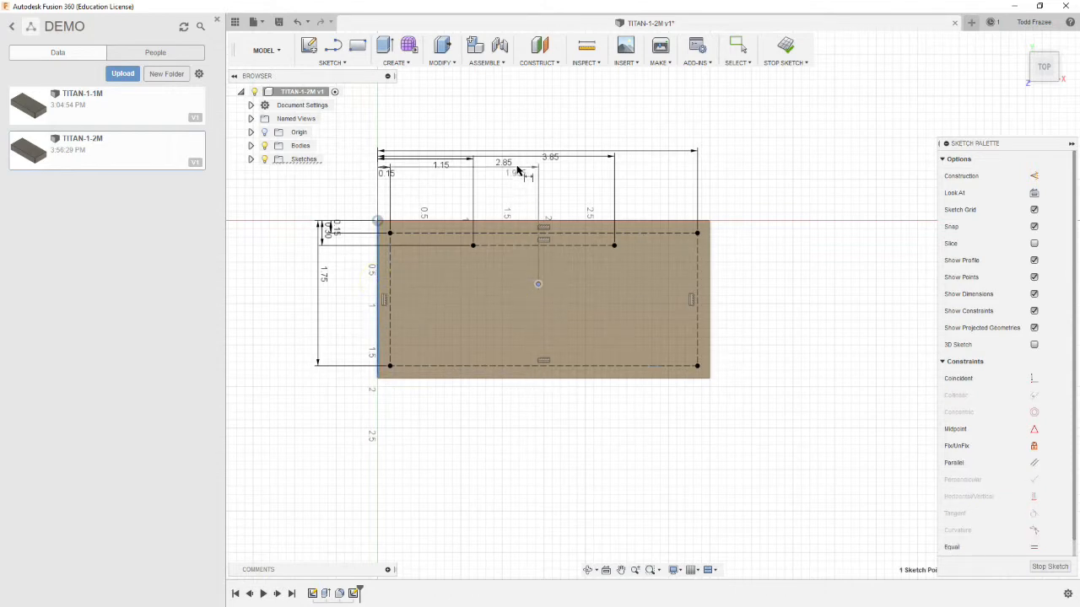
click(530, 128)
text(2)
key(Return)
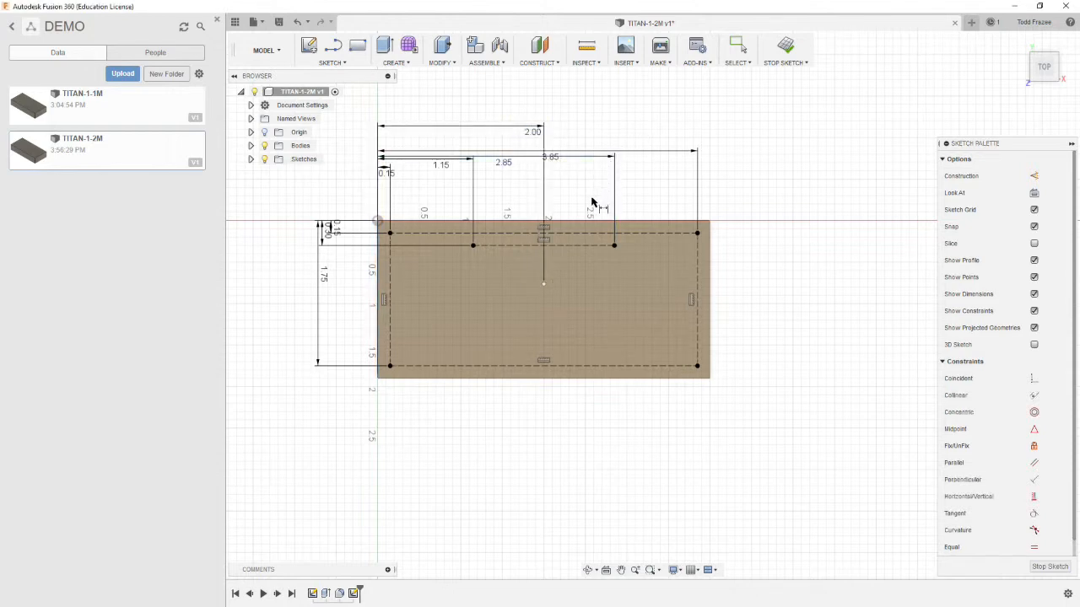
- Dimension the single middle point 1.216 in from the block's upper edge and finish the sketch
click(412, 220)
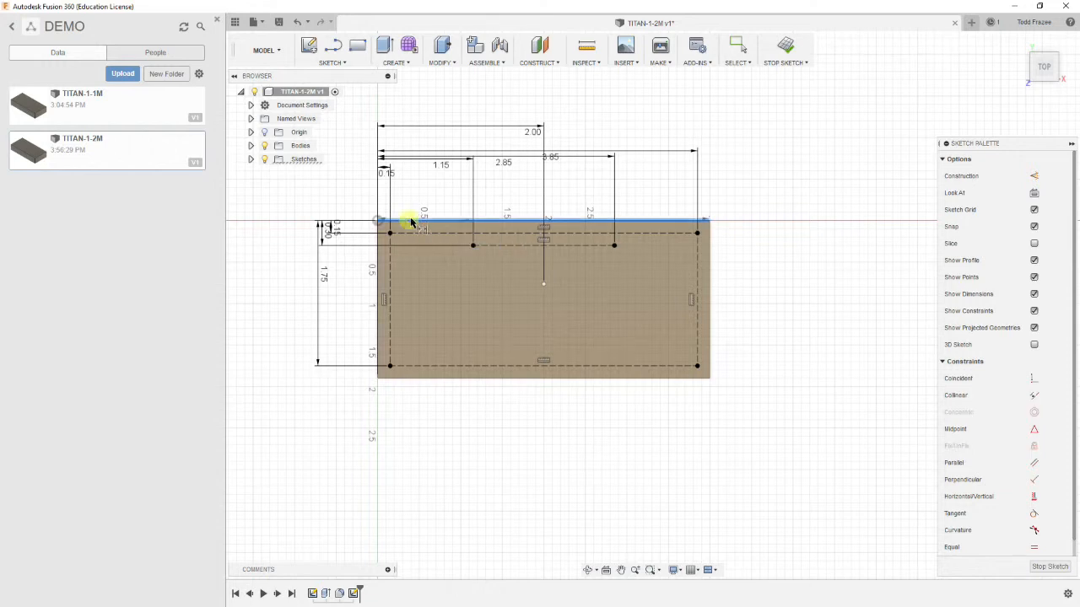
click(544, 287)
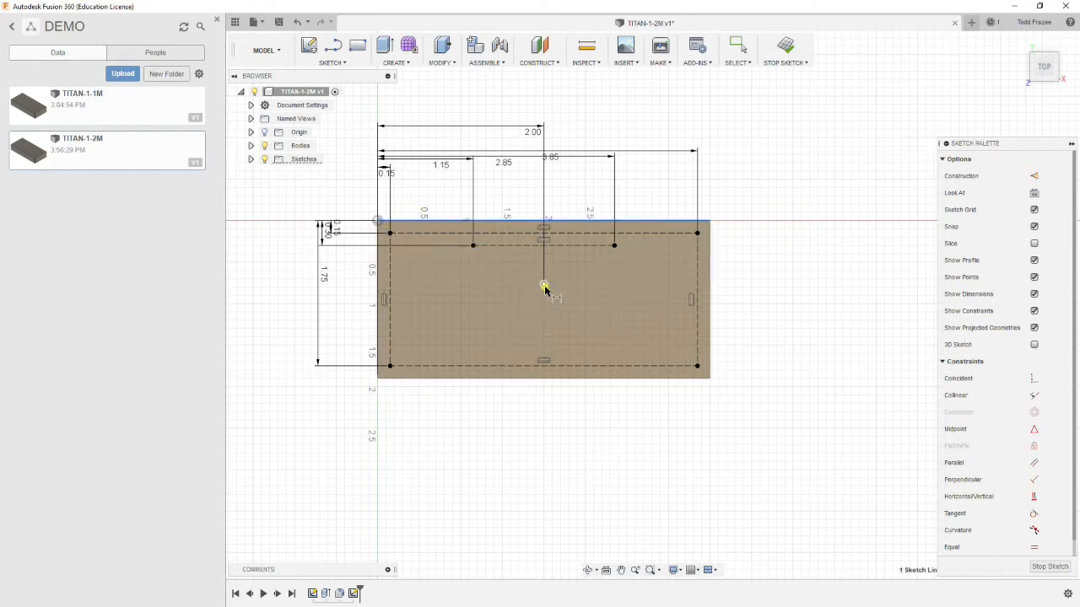
click(285, 270)
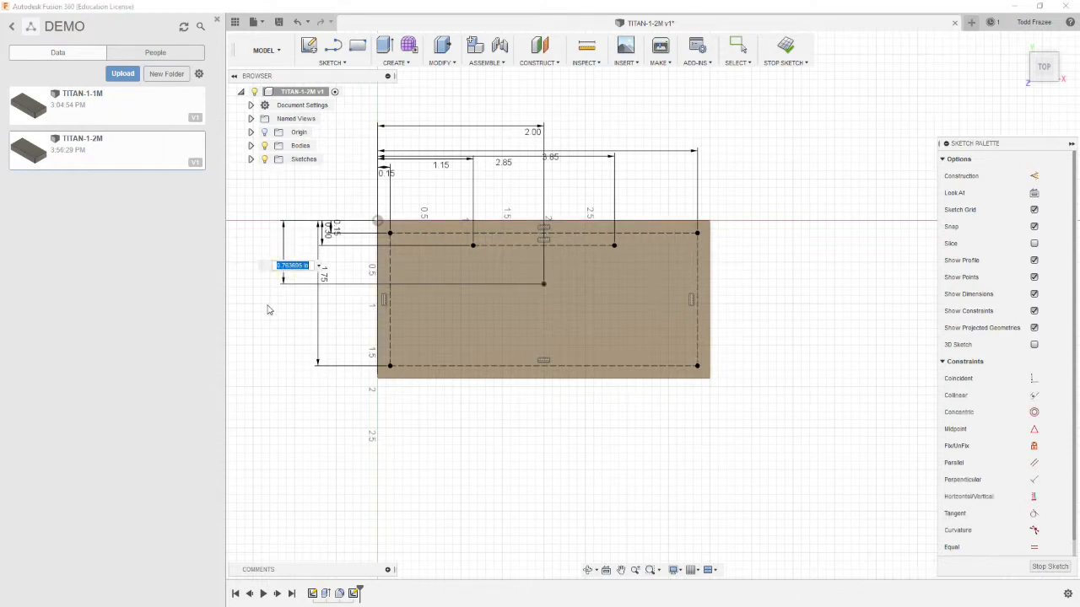
text(1.216)
key(Return)
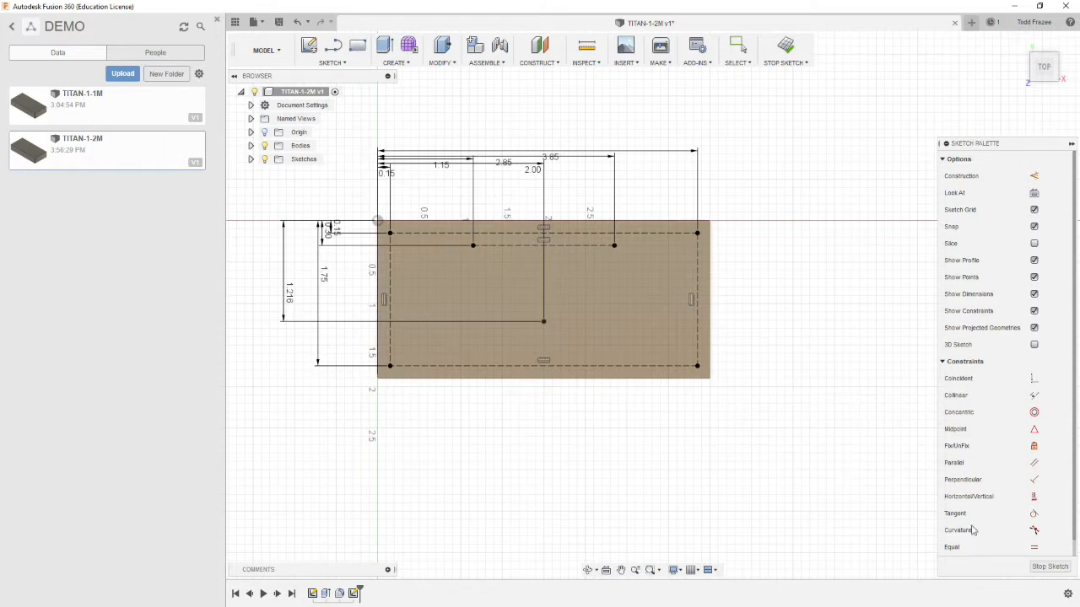
click(1050, 567)
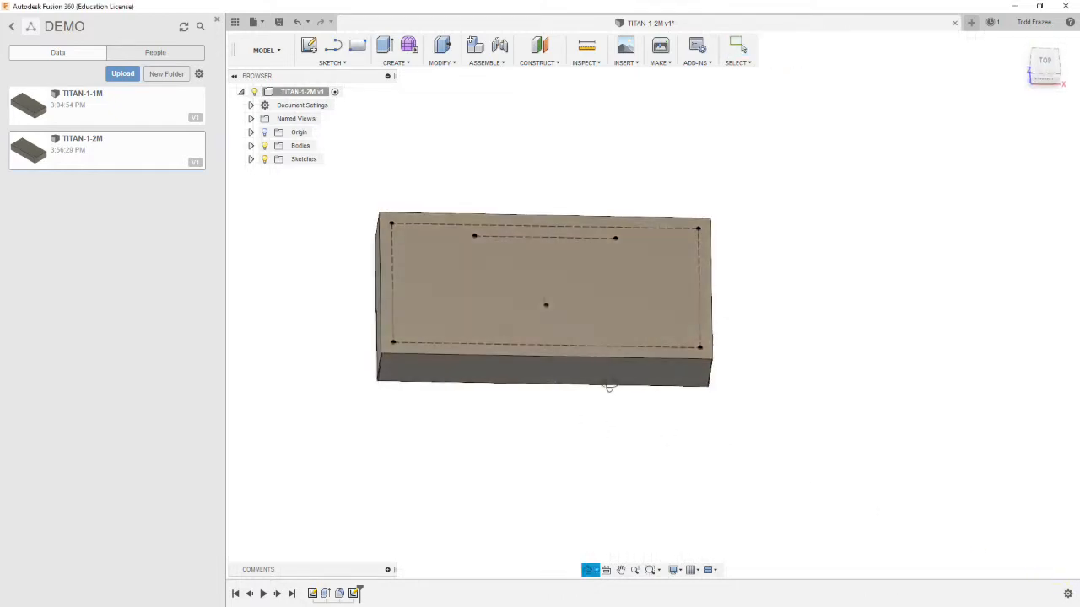
scroll(396, 284, up, 3)
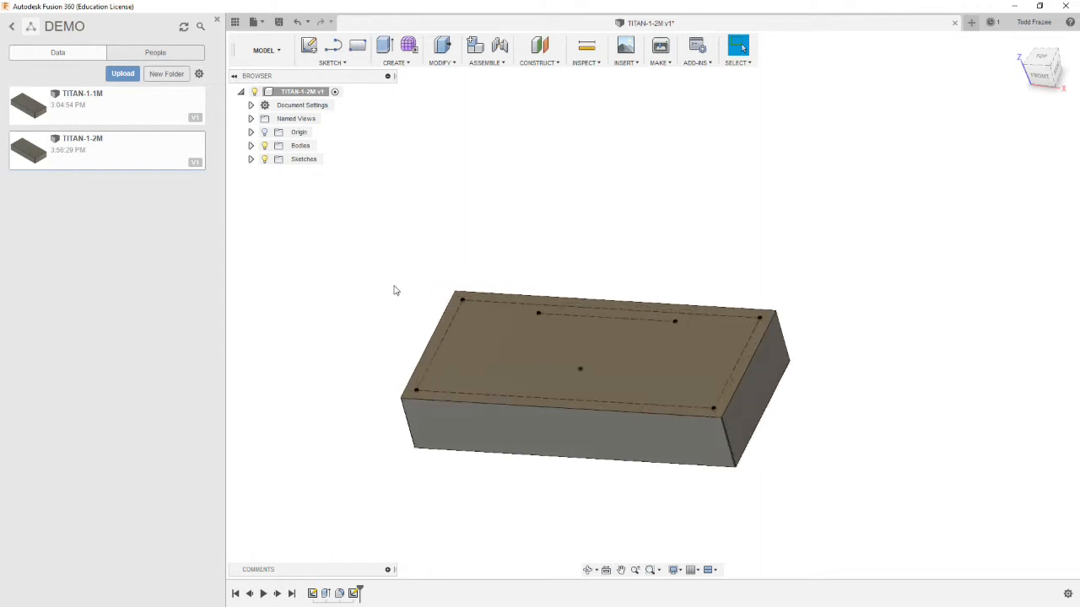
- Expand the model's list of sketches and examine the visibility states of Sketch1 and Sketch2
click(251, 159)
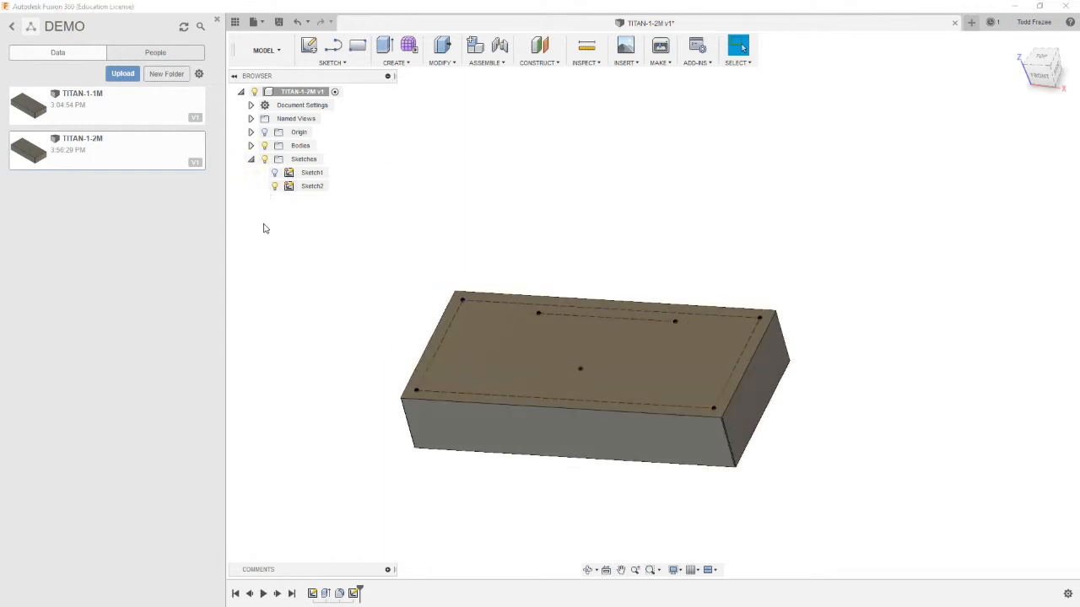
click(274, 193)
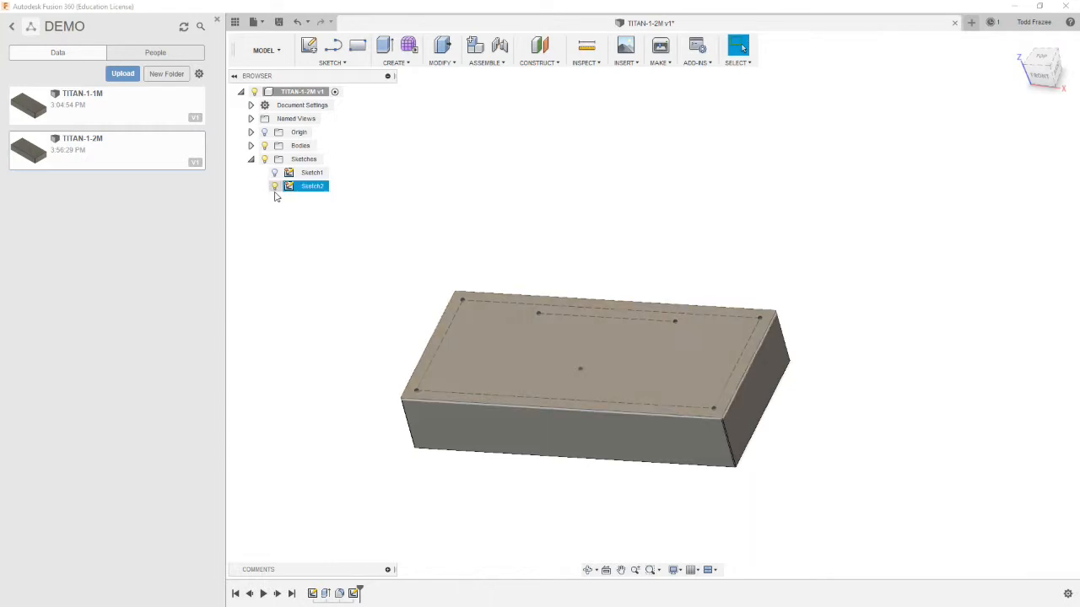
click(253, 203)
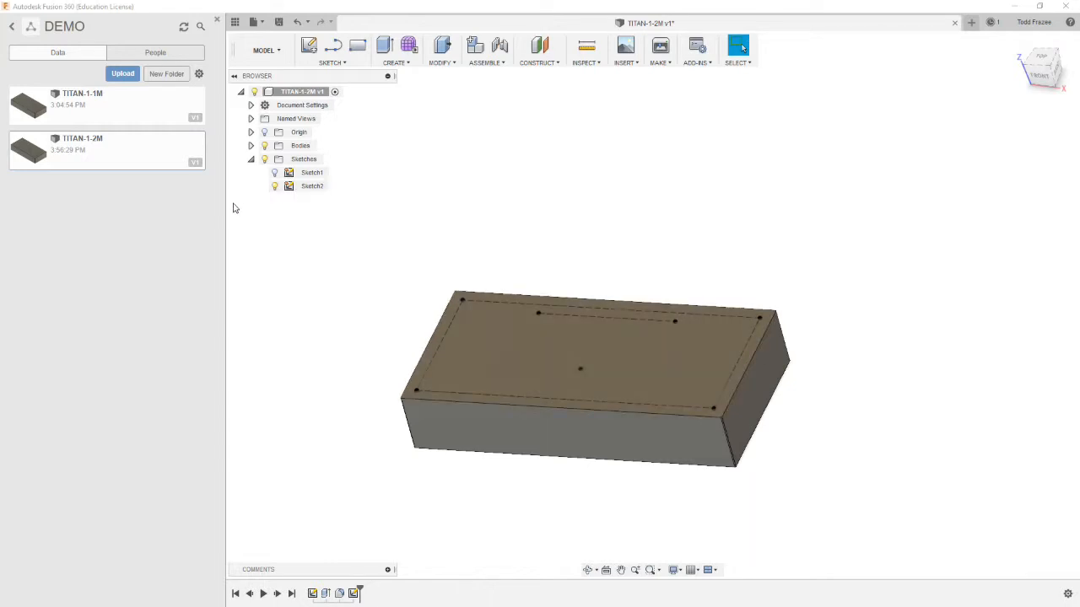
click(274, 174)
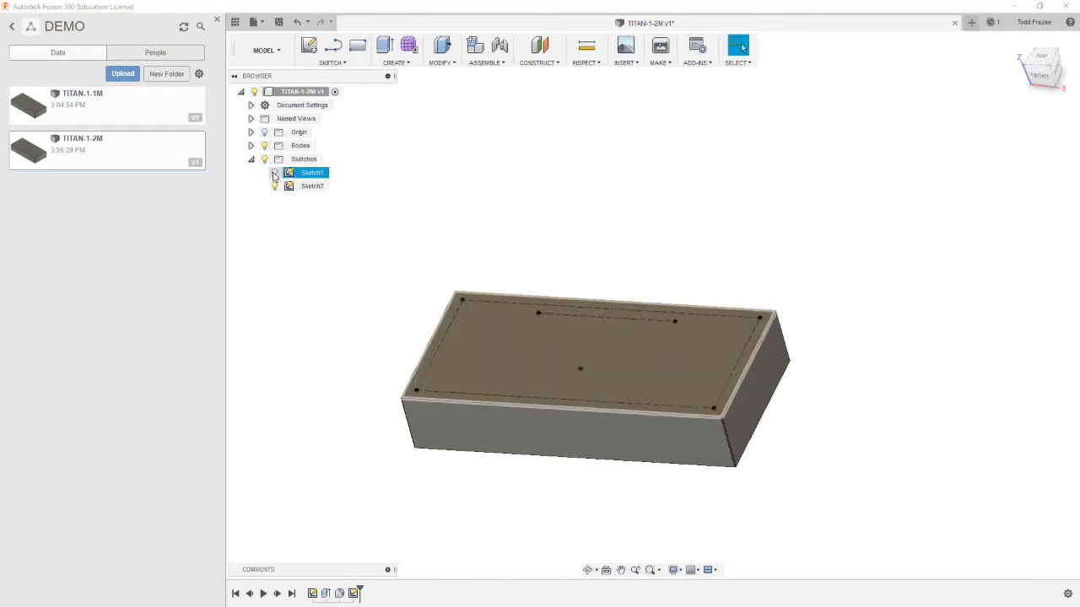
click(247, 200)
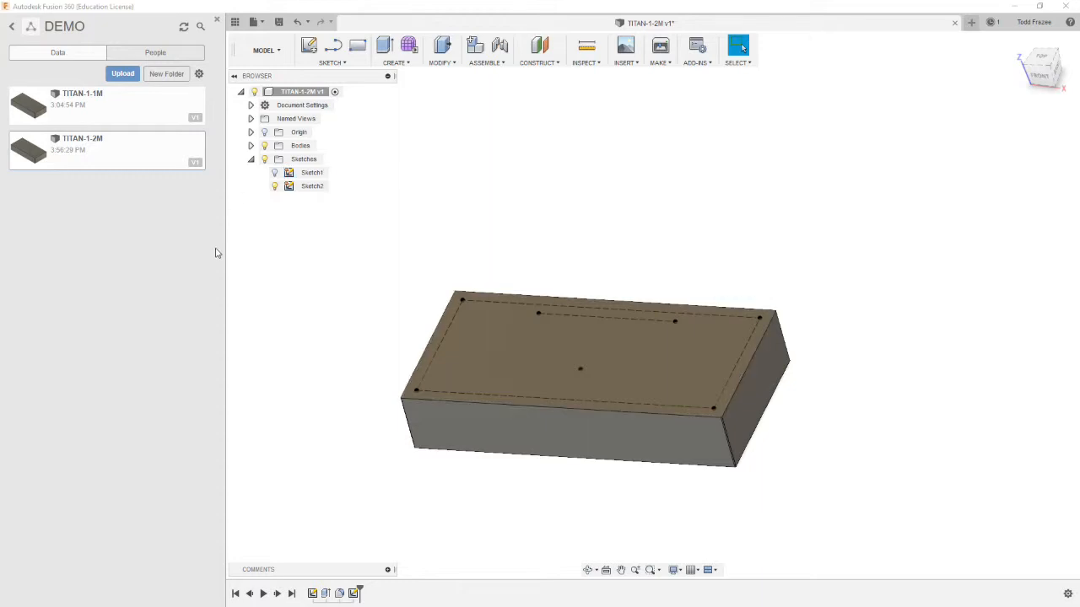
click(277, 188)
click(253, 232)
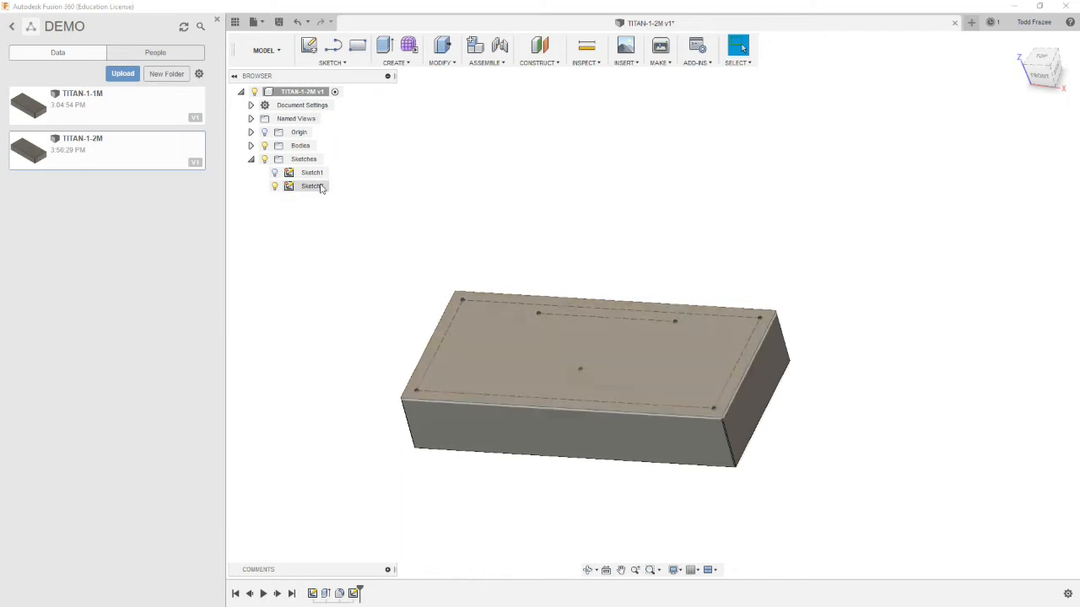
click(276, 188)
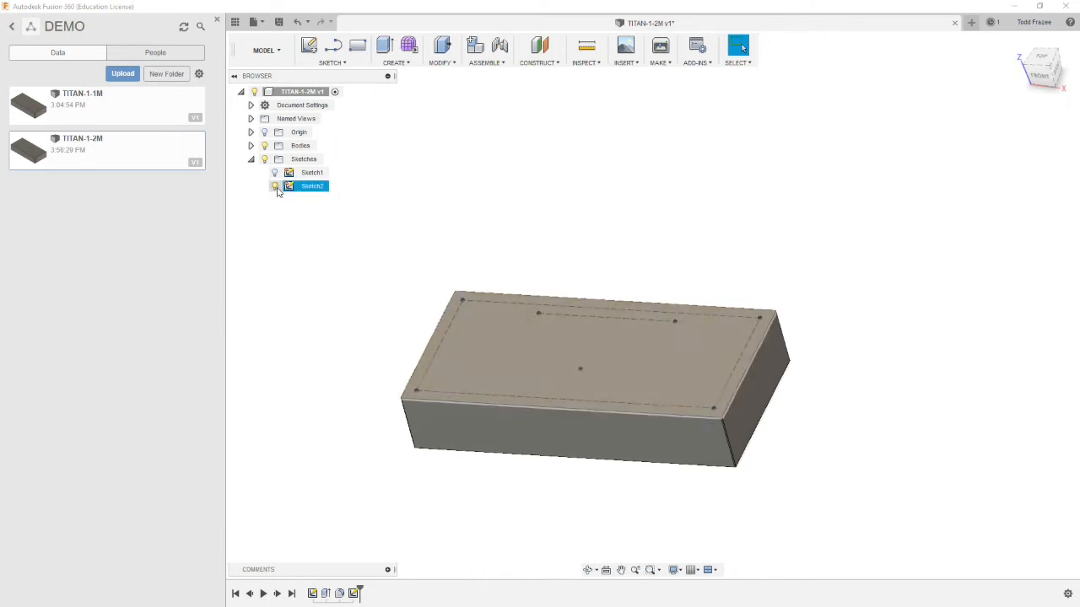
- Start a Hole feature placed from sketch for multiple holes and select all seven points of Sketch2 on the top face
click(275, 187)
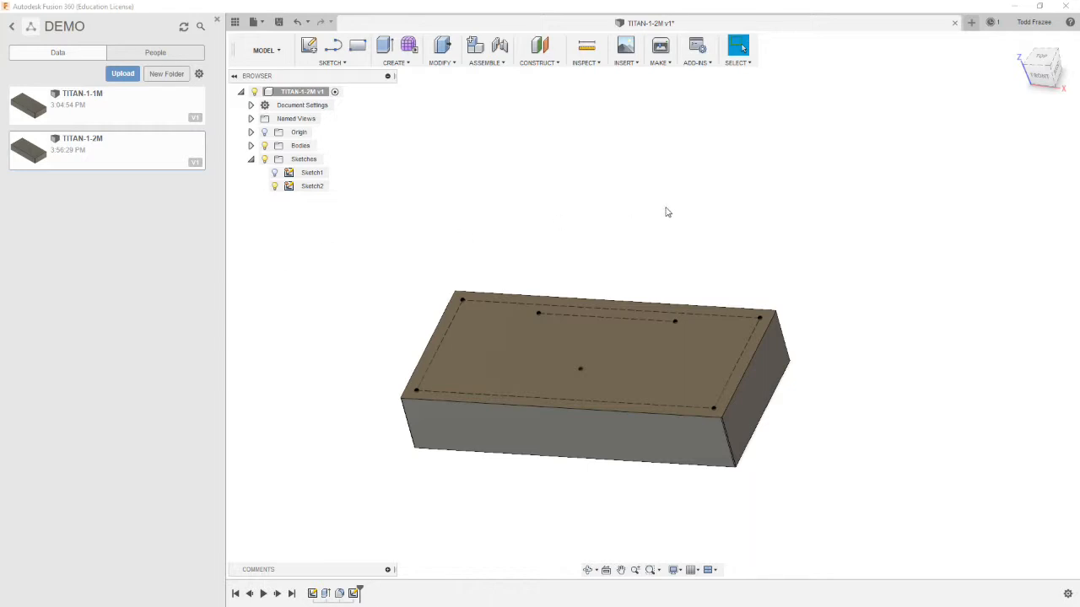
click(409, 64)
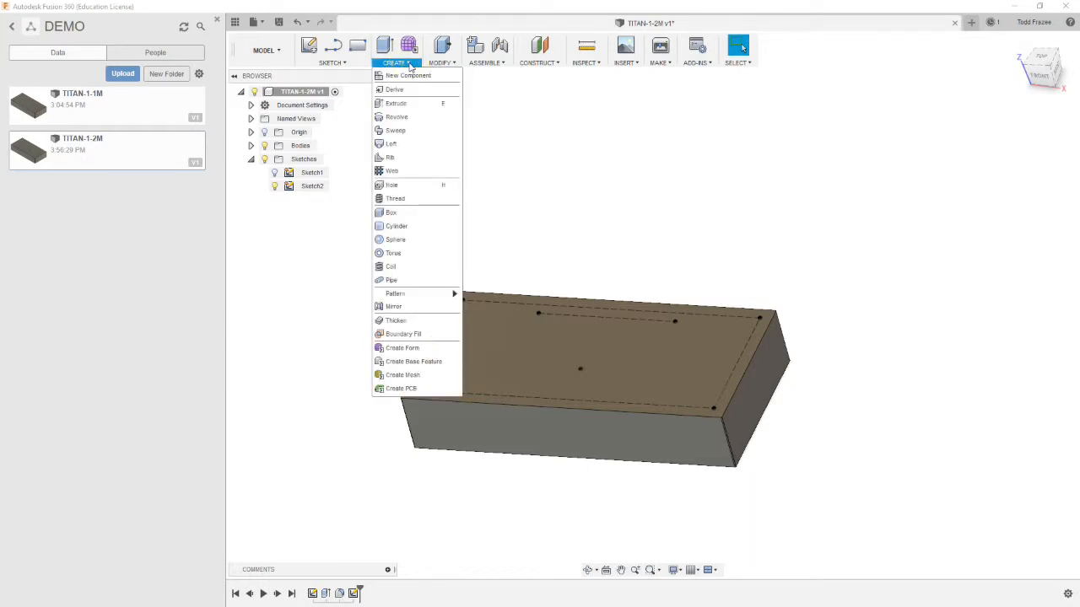
click(390, 185)
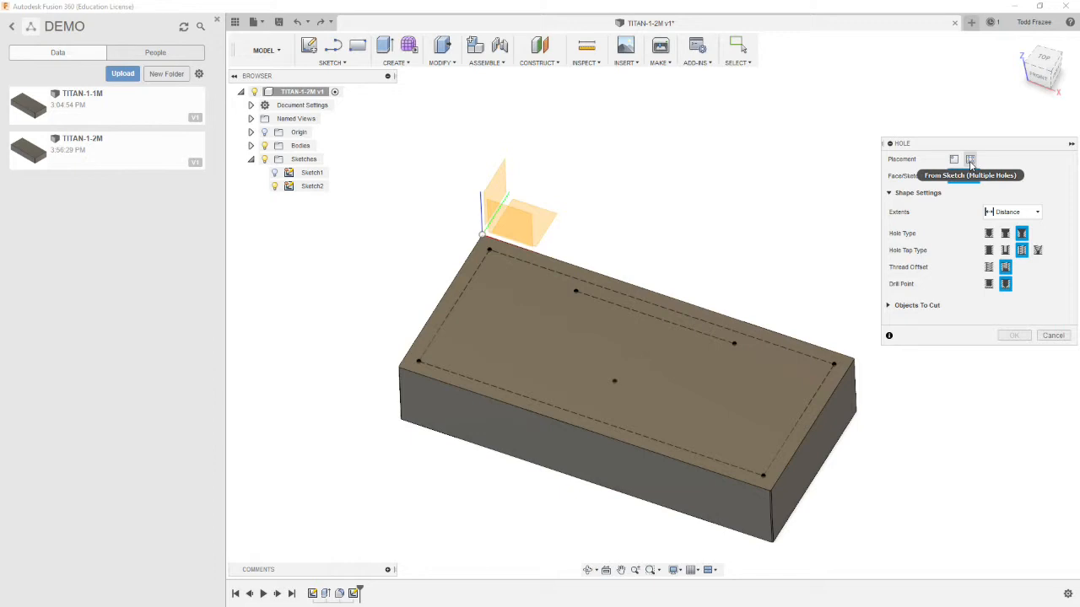
click(970, 160)
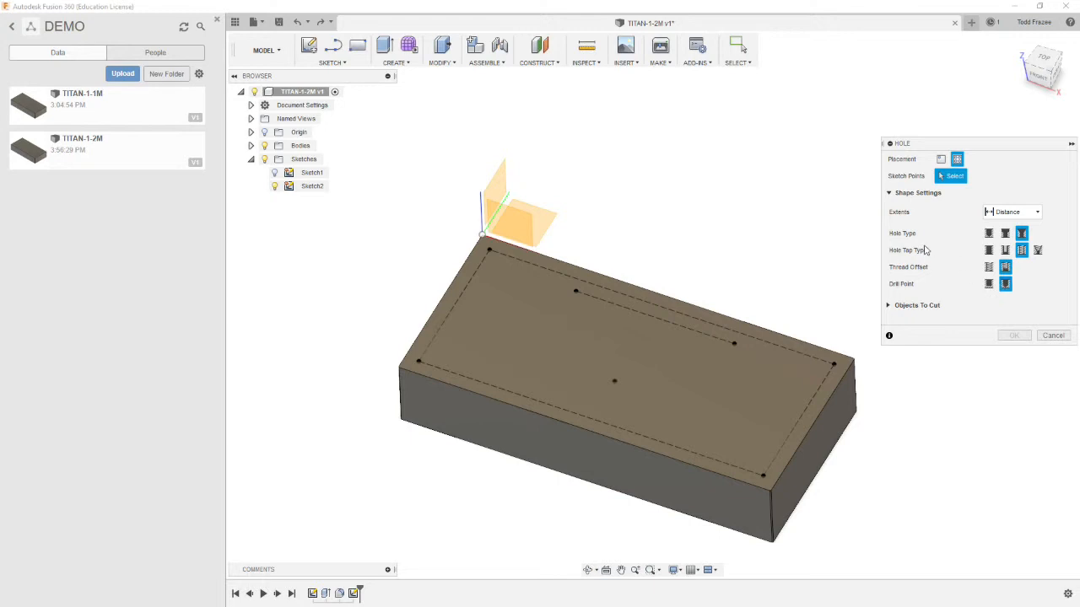
click(489, 251)
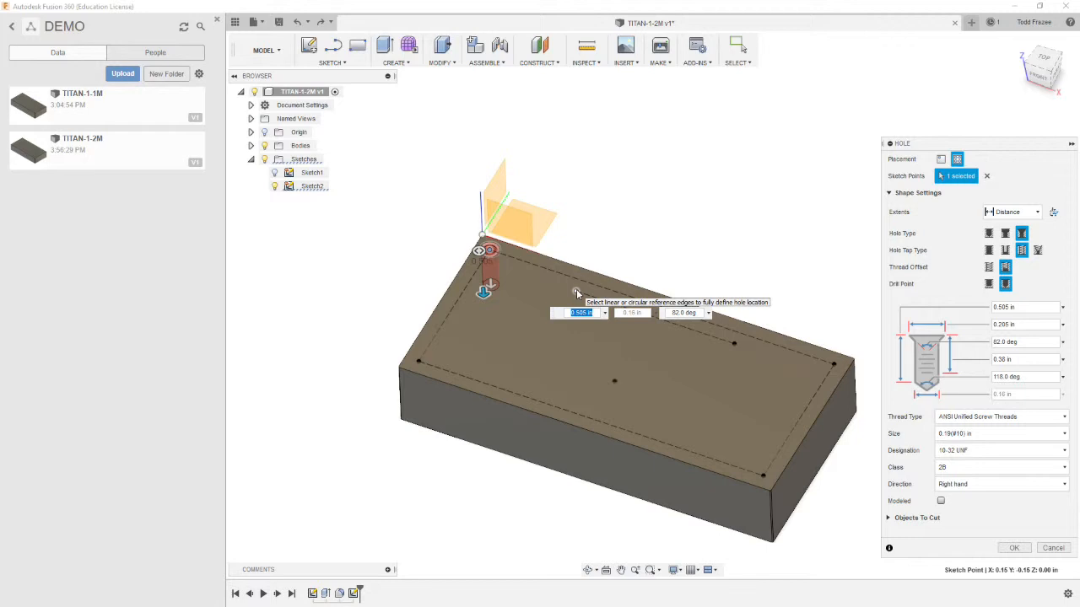
click(577, 292)
click(734, 344)
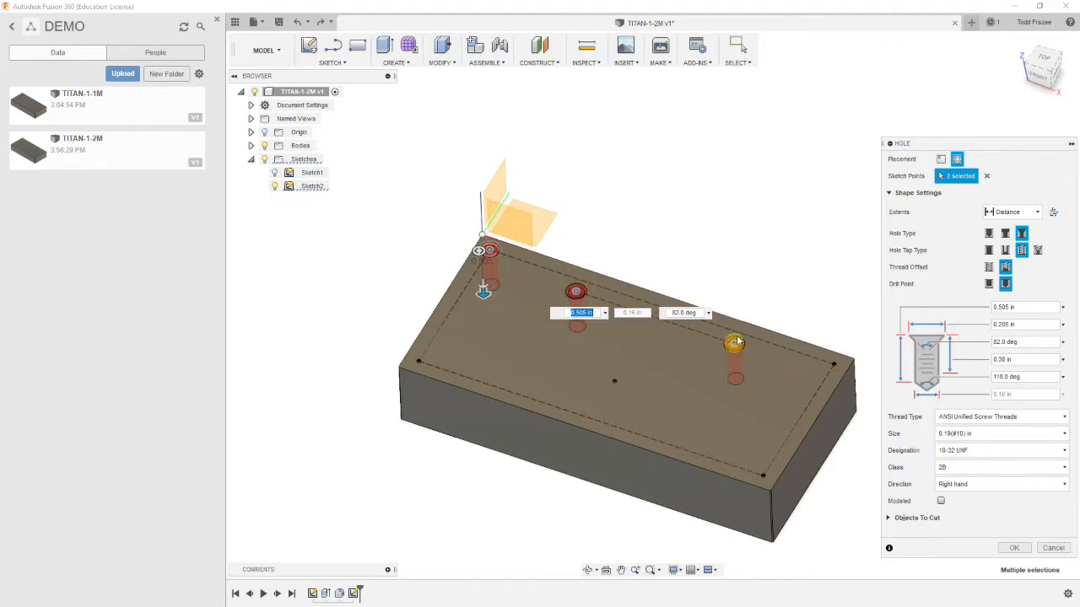
click(834, 363)
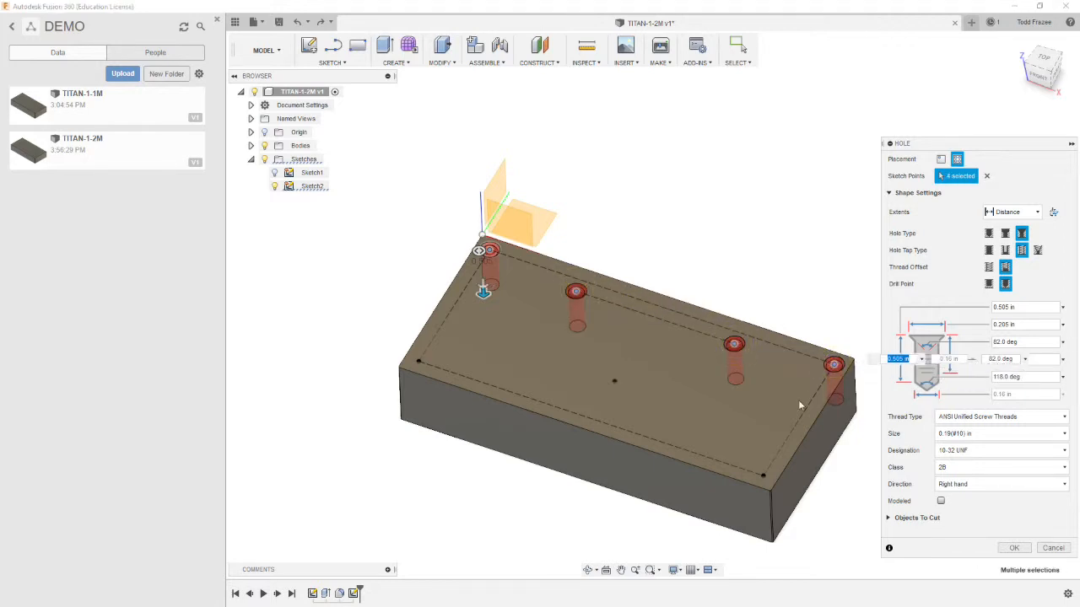
click(763, 476)
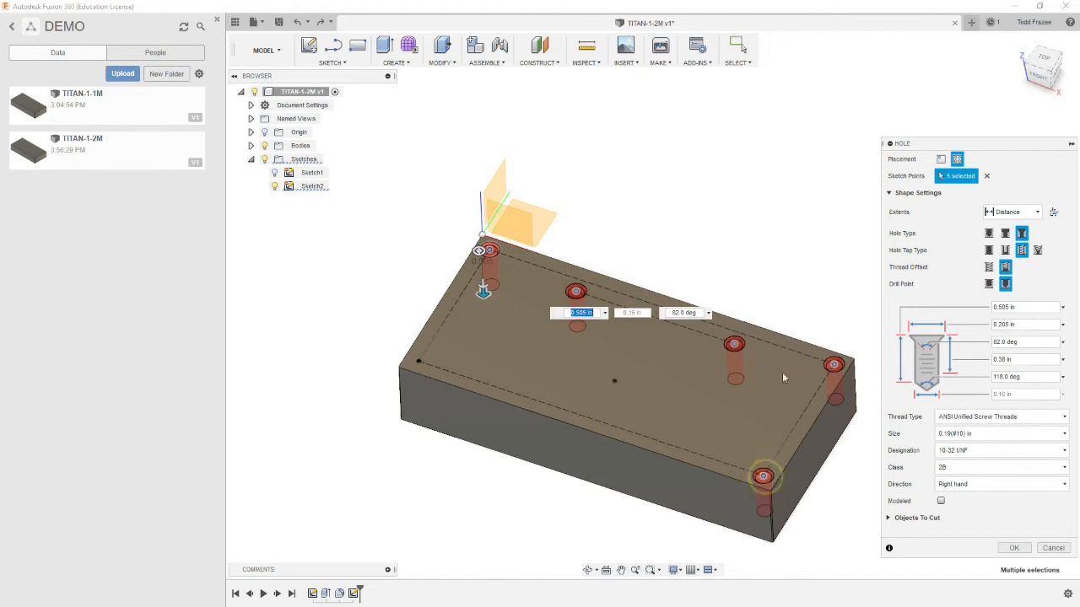
click(616, 383)
click(418, 361)
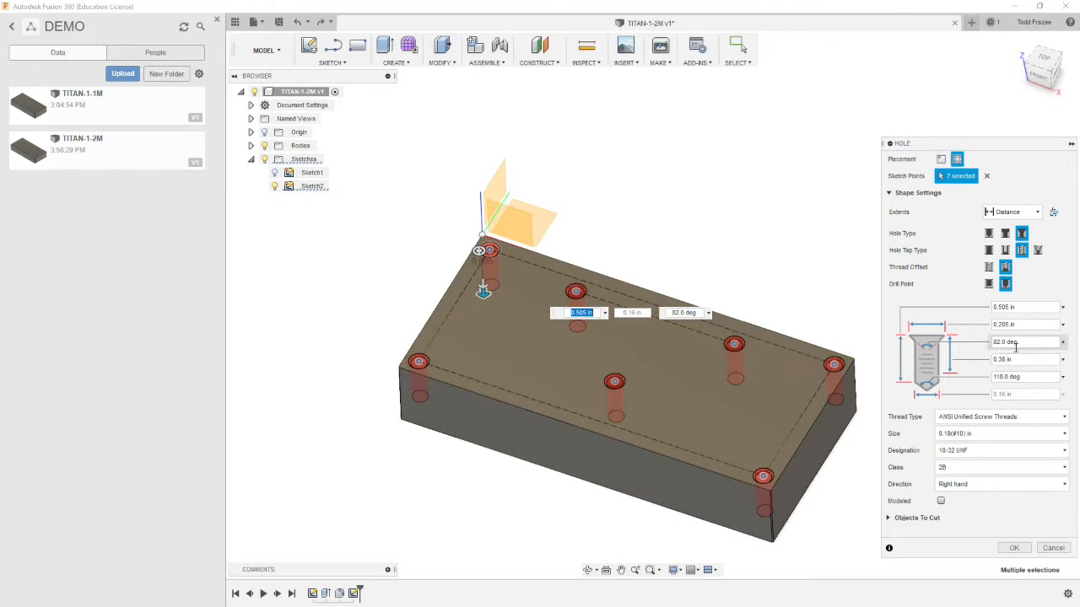
- Set the holes' countersink angle to 90 deg and their thread depth to 0.38 in
click(1023, 324)
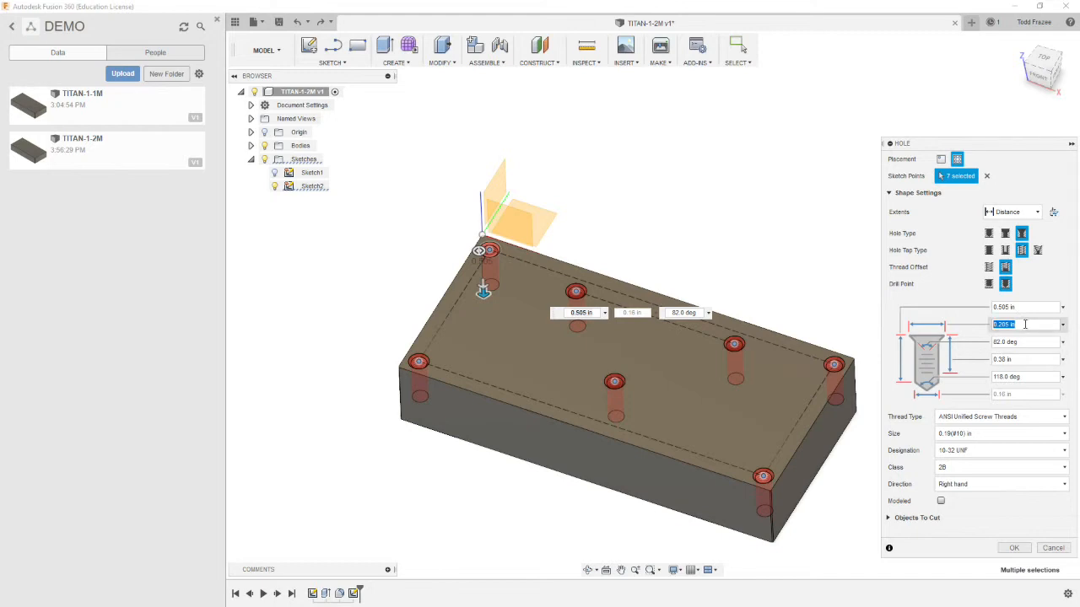
click(1023, 341)
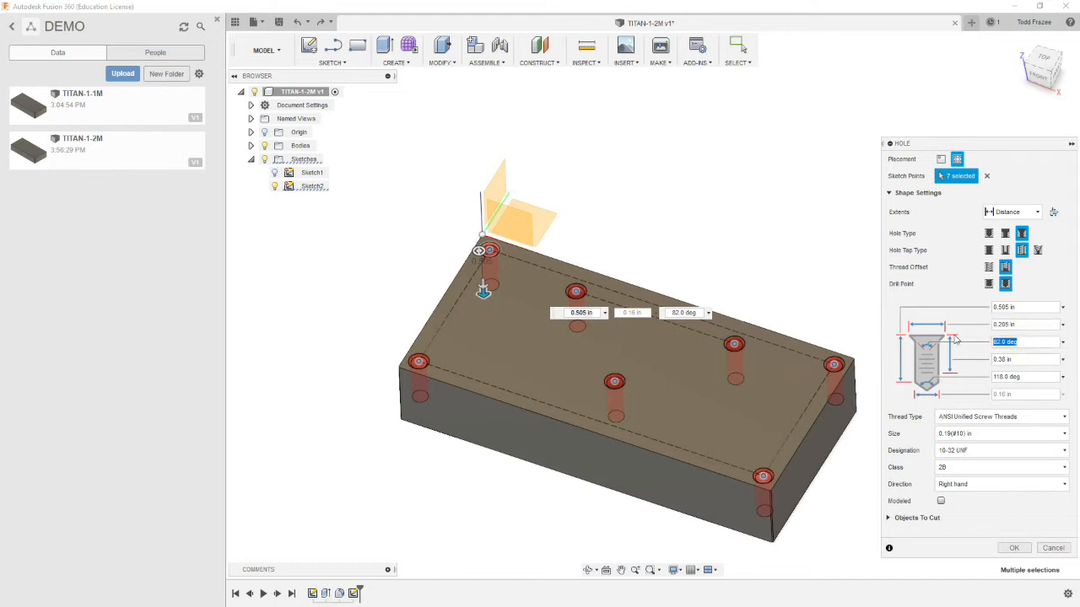
text(90)
click(972, 358)
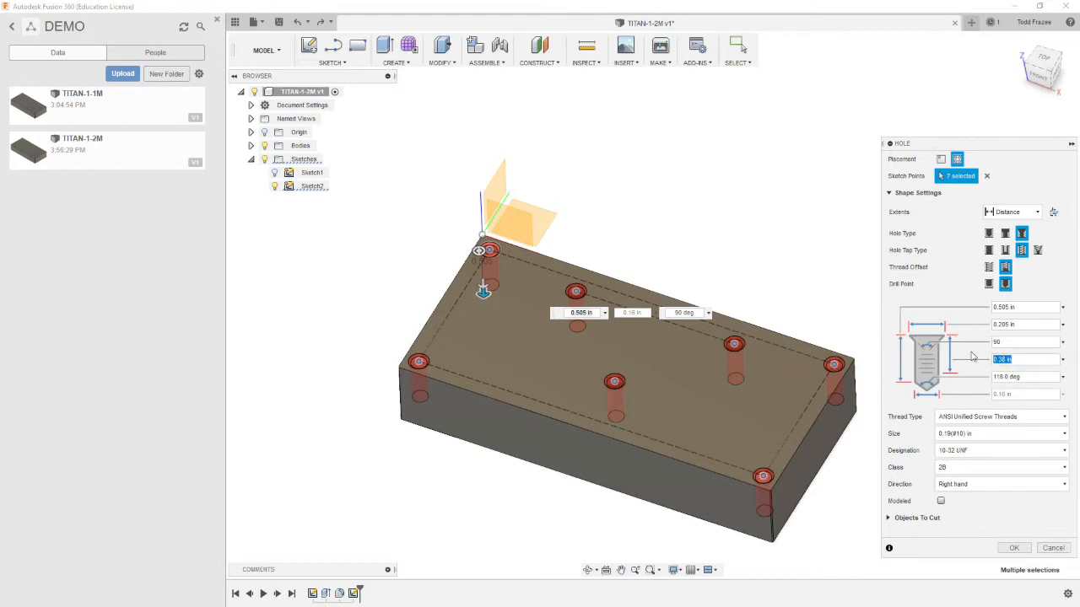
text(.38)
- Switch to Calculator and work out the length of four threads at 32 threads per inch as 1 ÷ 32 × 4
drag(0, 123, 292, 213)
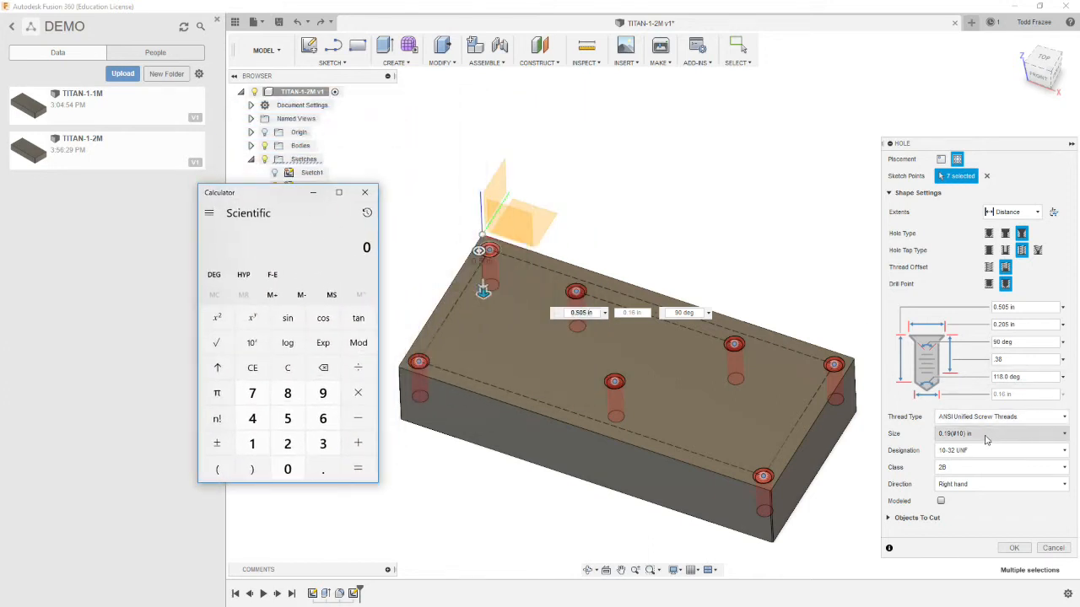
click(253, 444)
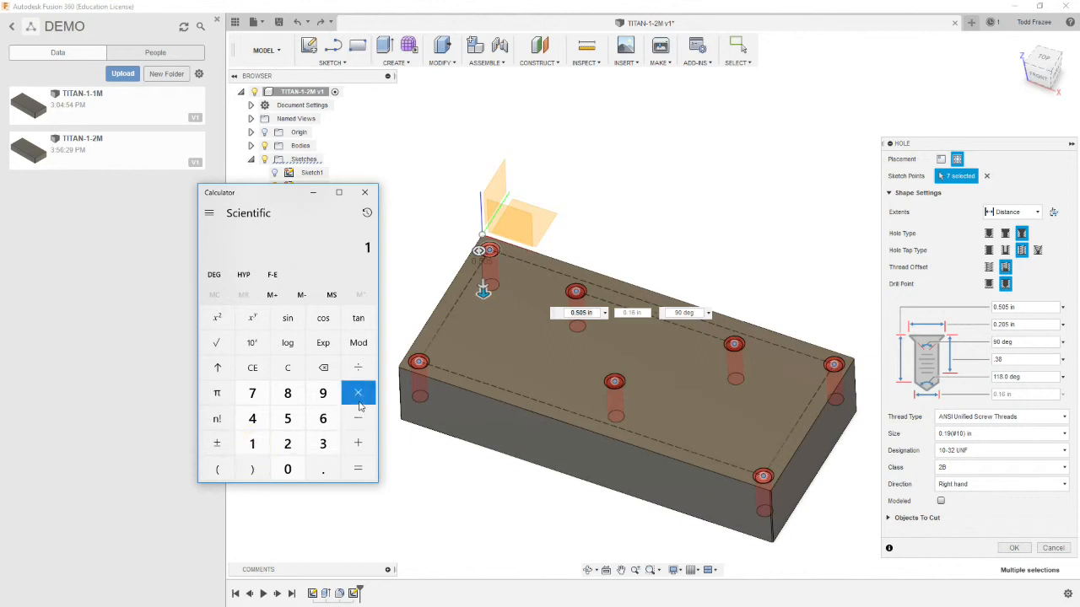
click(359, 374)
click(322, 444)
click(287, 444)
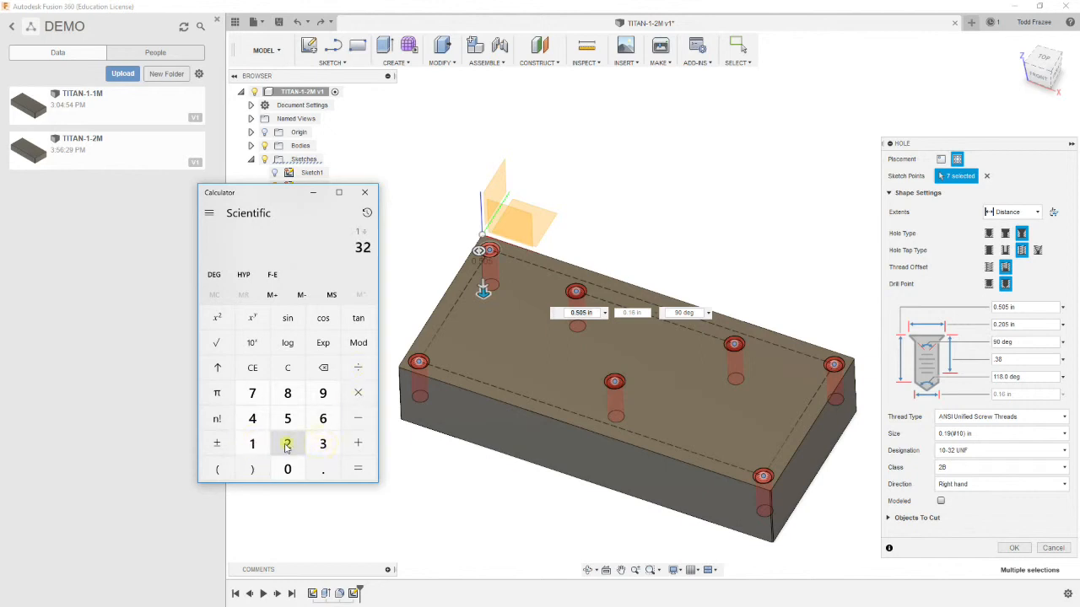
click(358, 471)
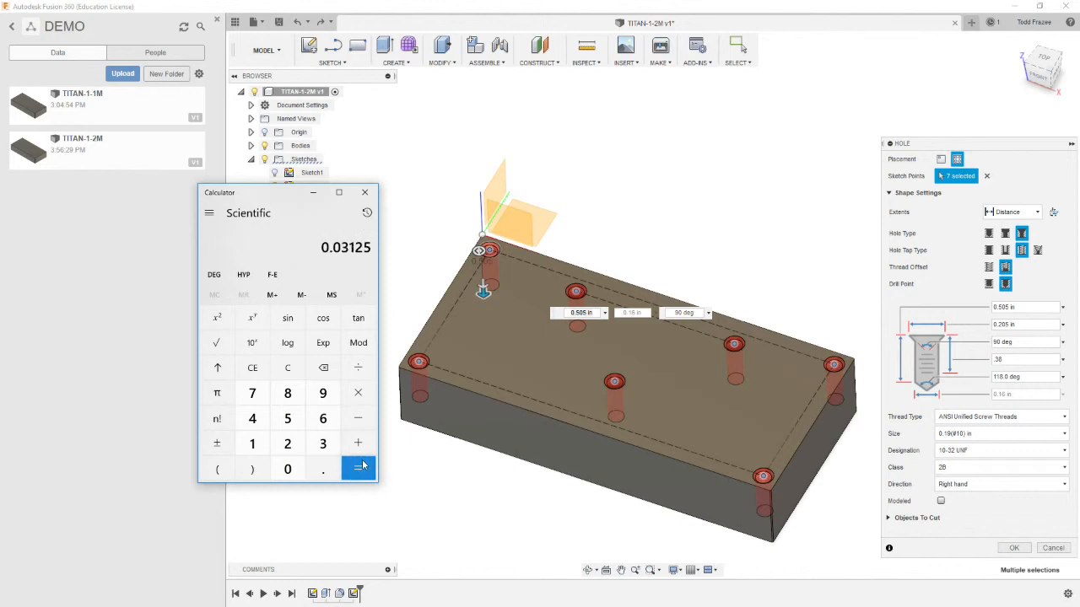
click(357, 393)
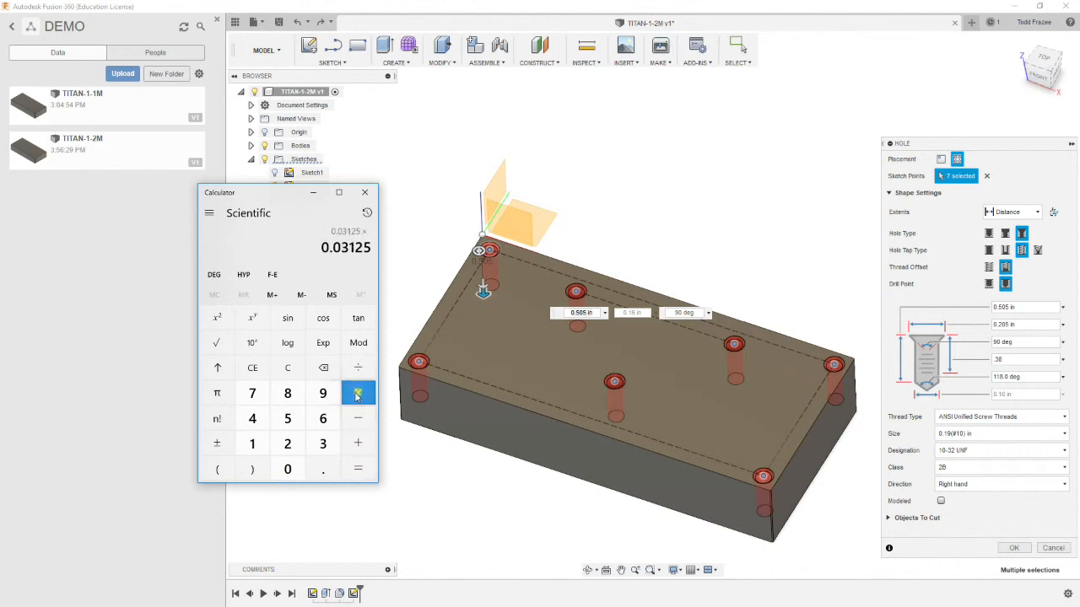
click(253, 419)
click(357, 469)
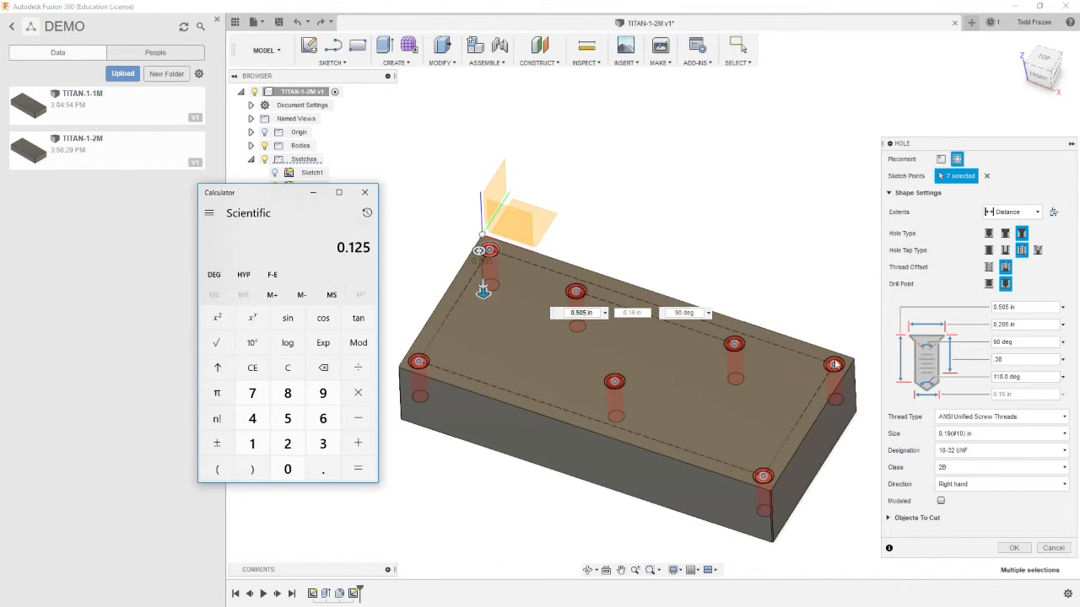
- Add the 0.38 in thread depth to the calculated four-thread length to get the required drill depth
click(358, 443)
click(323, 469)
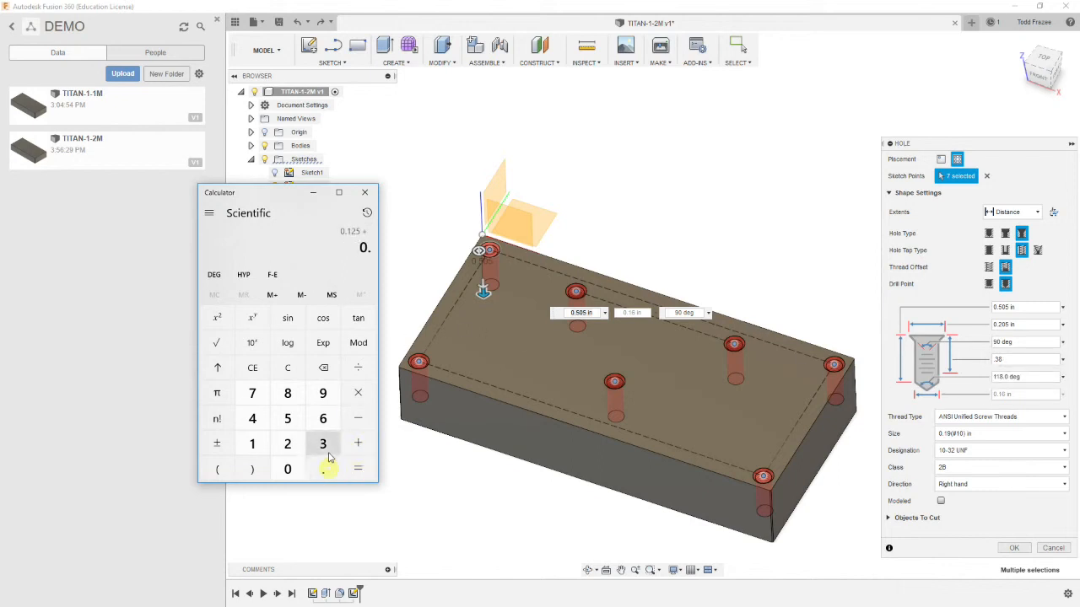
click(323, 443)
click(288, 393)
click(357, 469)
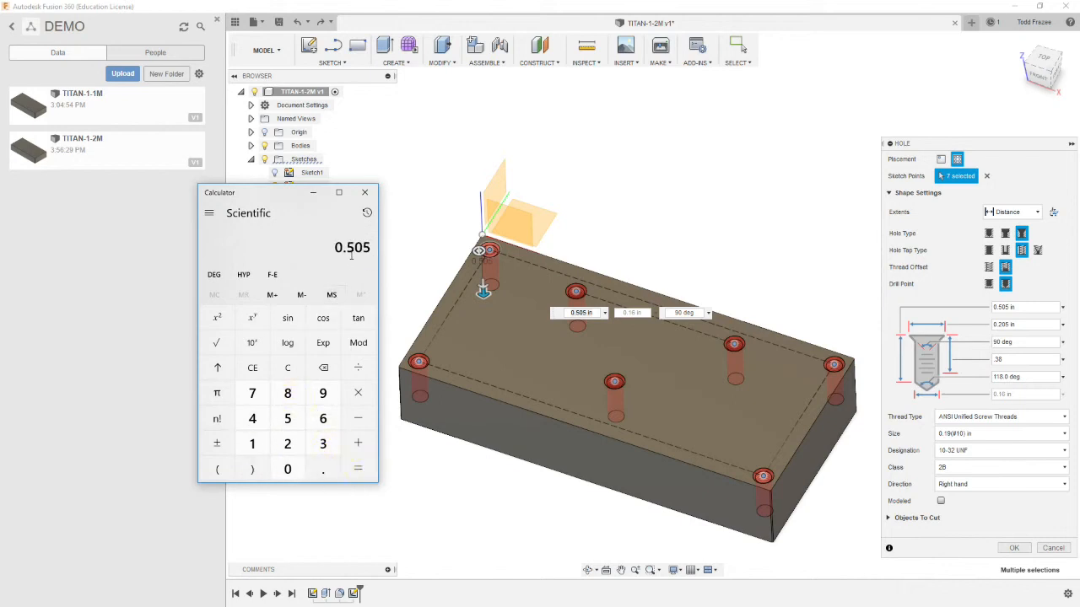
- Create the seven countersunk 10-32 UNF tapped holes with a drill depth of 0.505 in and inspect them on the block
click(1036, 307)
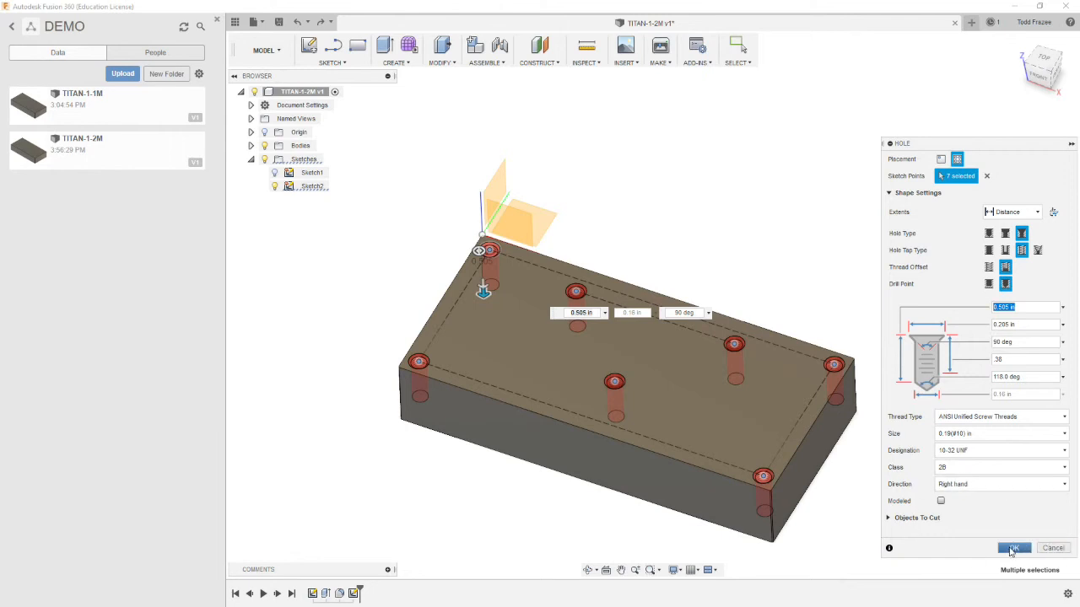
click(1011, 549)
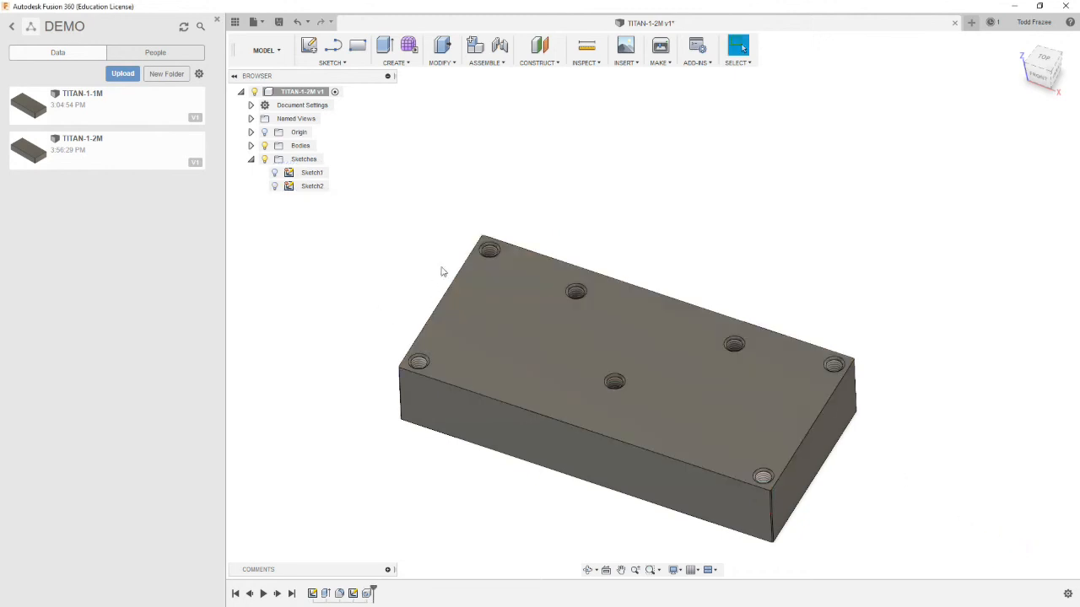
scroll(485, 248, up, 3)
shift+middle_drag(486, 248, 541, 338)
scroll(574, 348, down, 6)
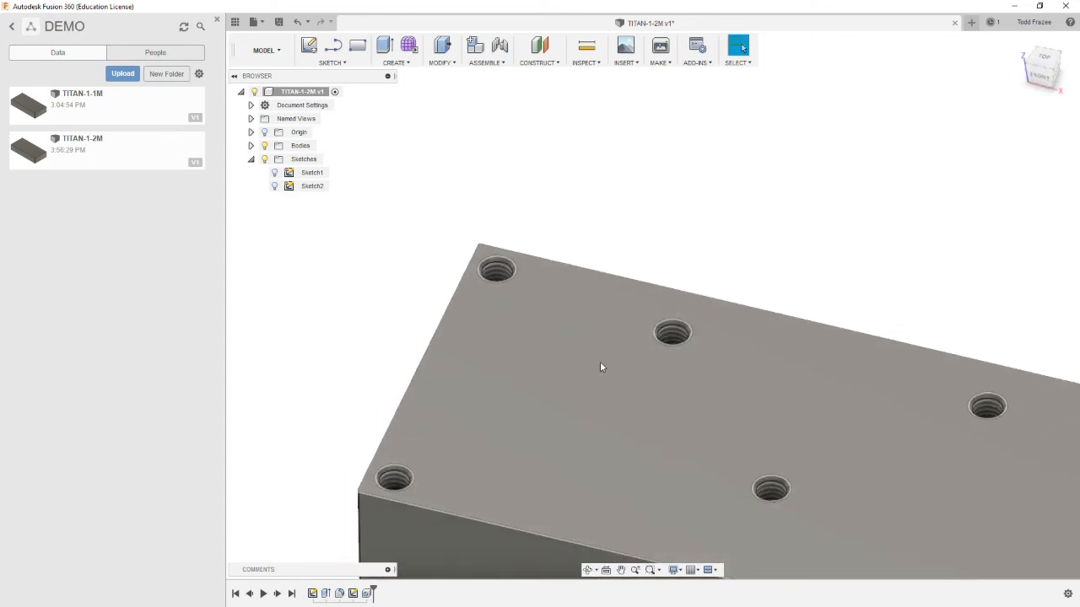
scroll(751, 433, up, 3)
scroll(918, 519, up, 2)
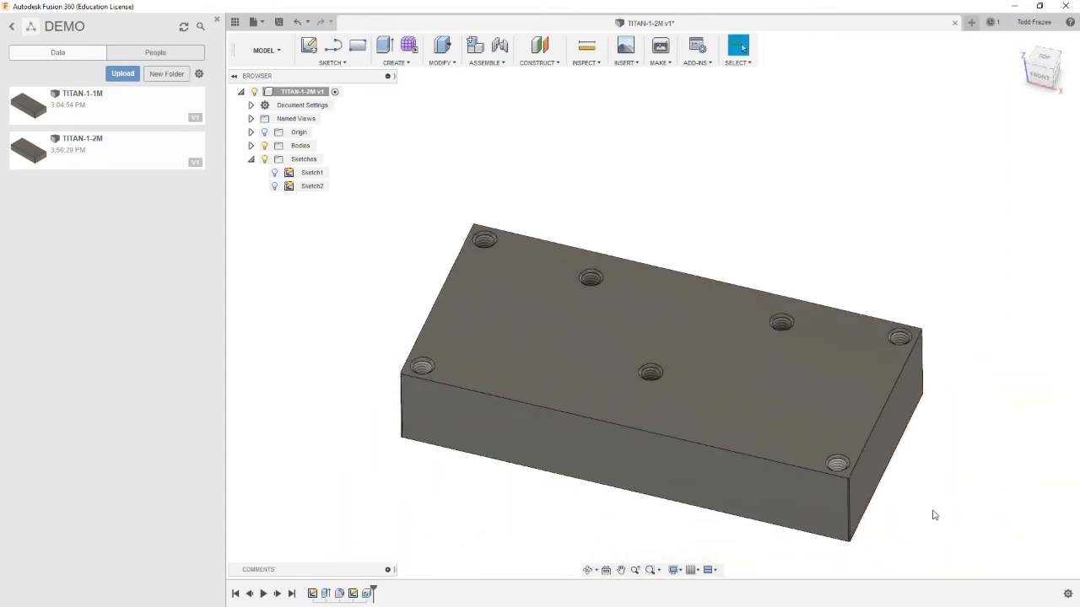